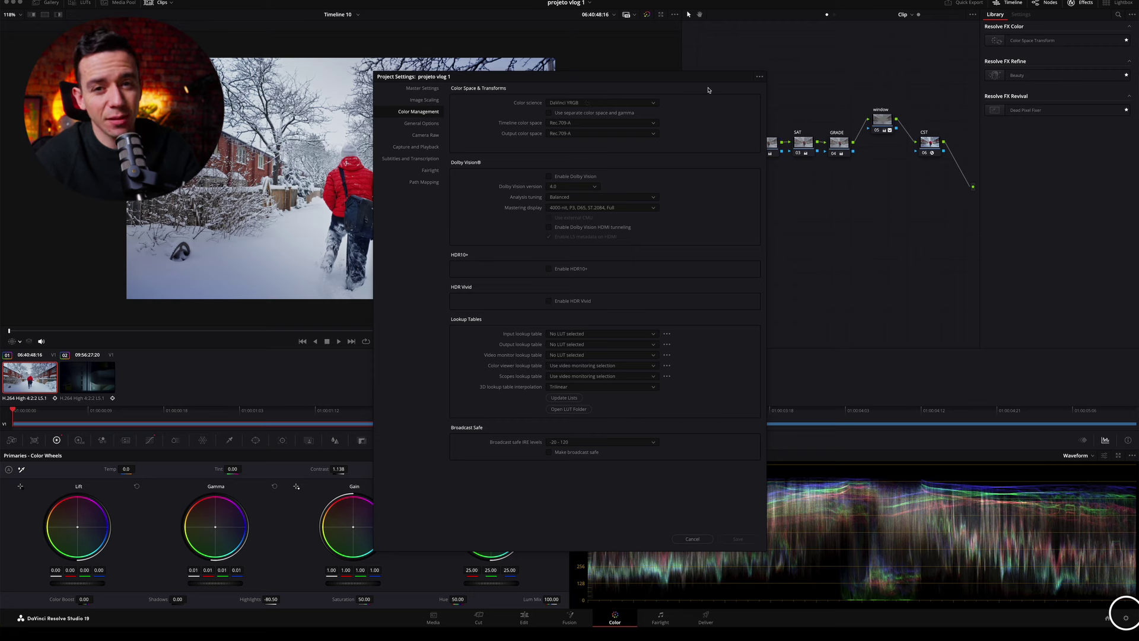
Close the project settings and review the adjustments on the CST, WB, SAT, GRADE and window nodes
key("Escape")
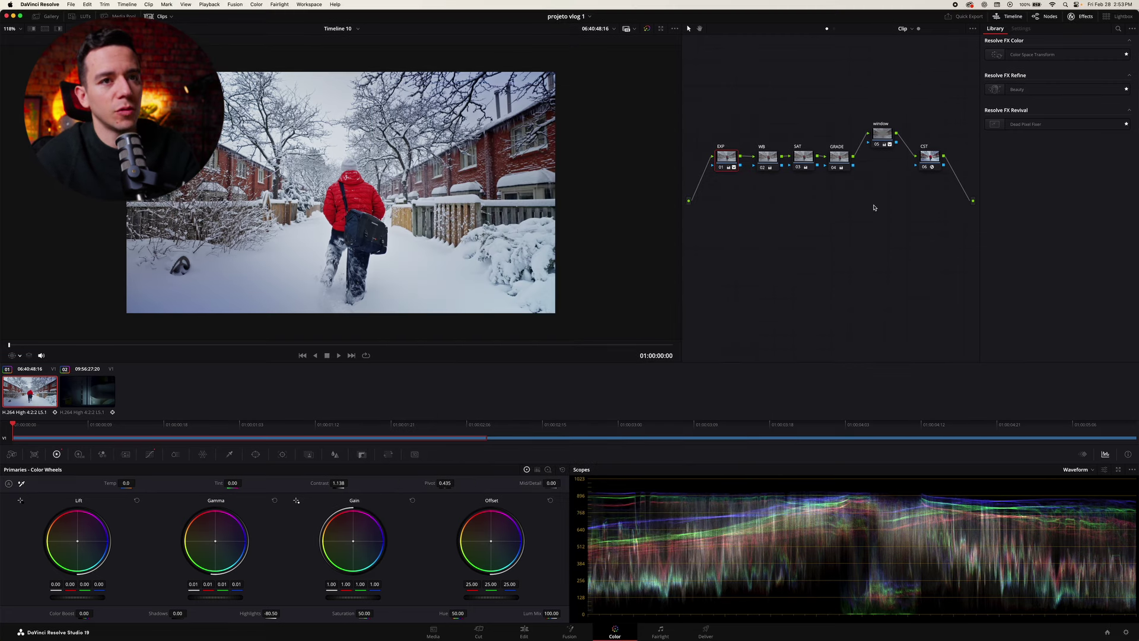
left_click_drag(876, 136, 879, 132)
left_click(930, 155)
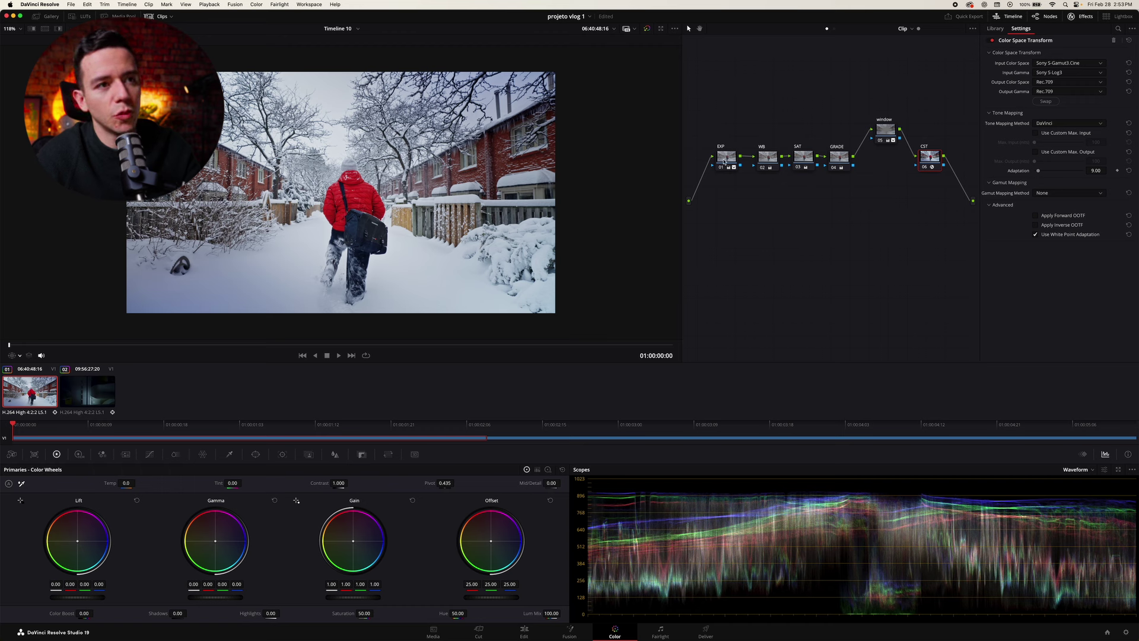
left_click(768, 158)
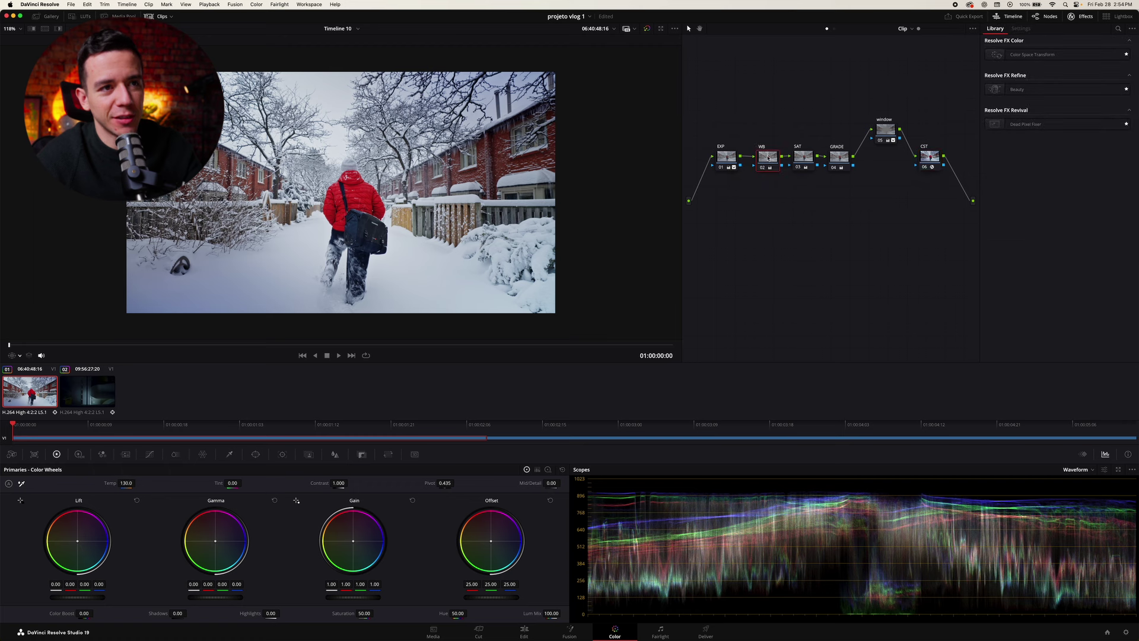
left_click(803, 156)
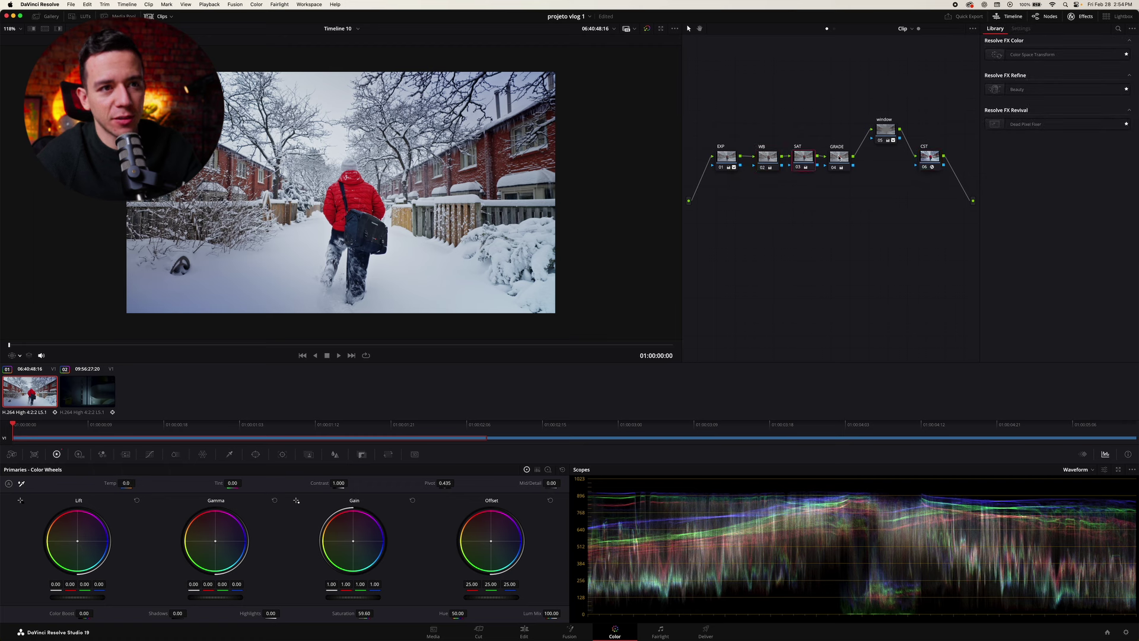
left_click(839, 156)
left_click(878, 131)
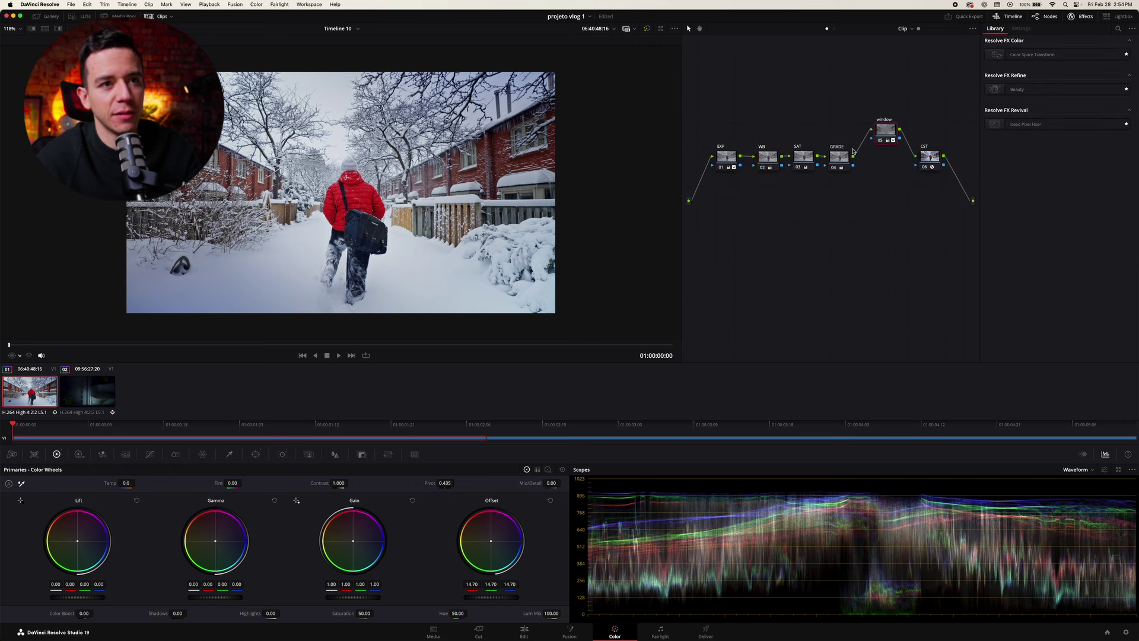
left_click(930, 158)
left_click_drag(930, 158, 935, 161)
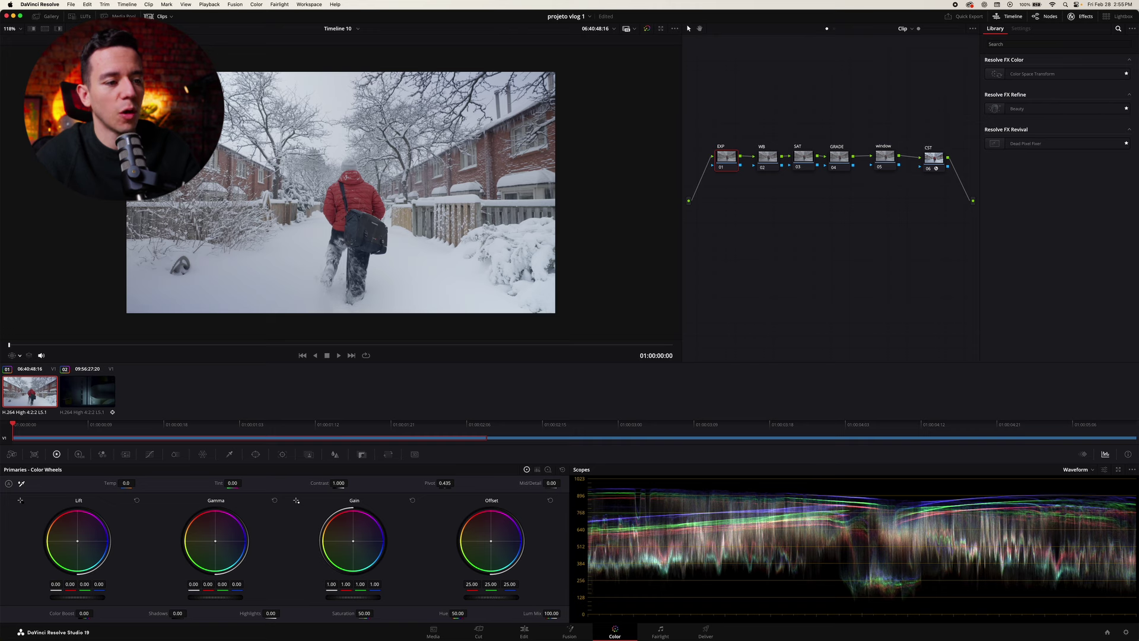
On the EXP node, lower the Offset to 17.95 and raise the midtones with one point on the custom curve
left_click_drag(492, 597, 459, 597)
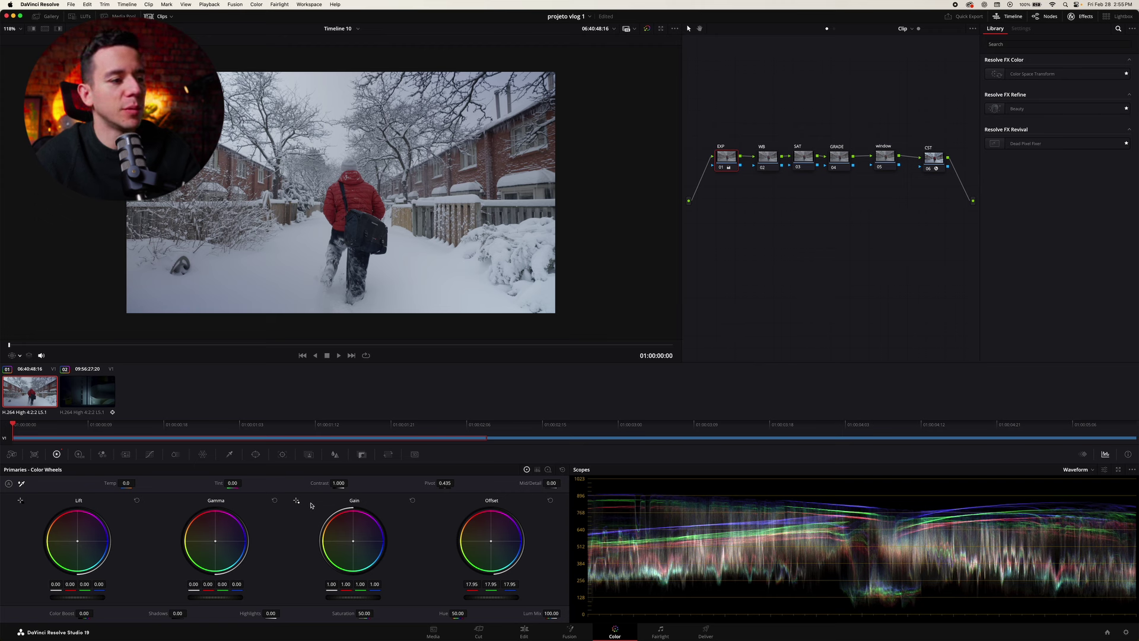
left_click(149, 455)
mouse_move(269, 535)
left_mouse_down()
mouse_move(271, 522)
mouse_move(272, 535)
left_mouse_up()
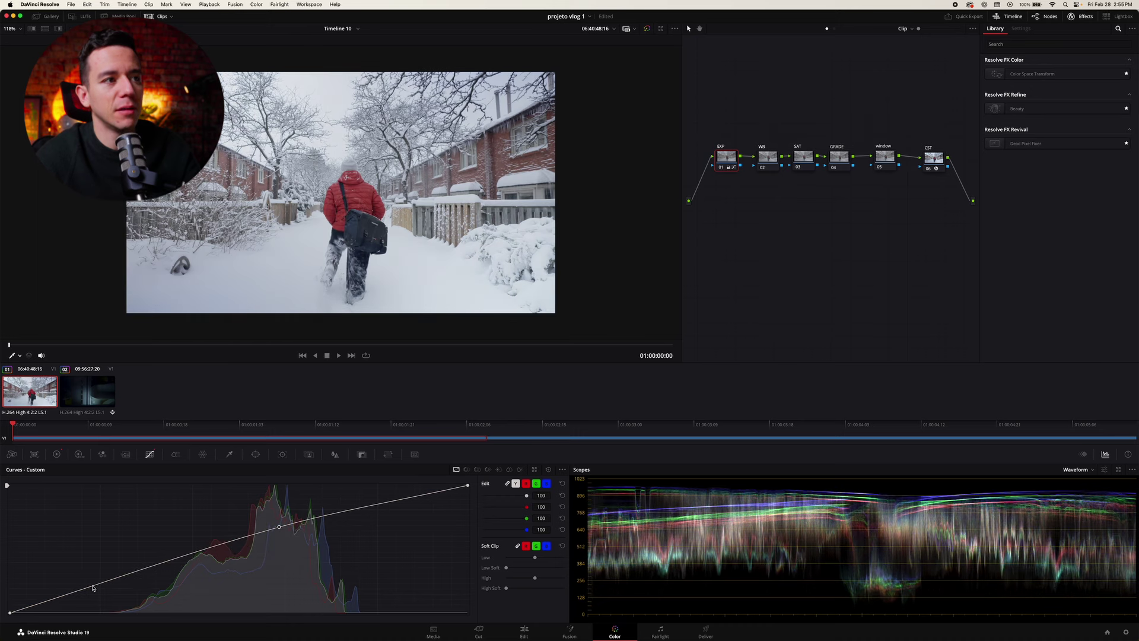
left_click(57, 455)
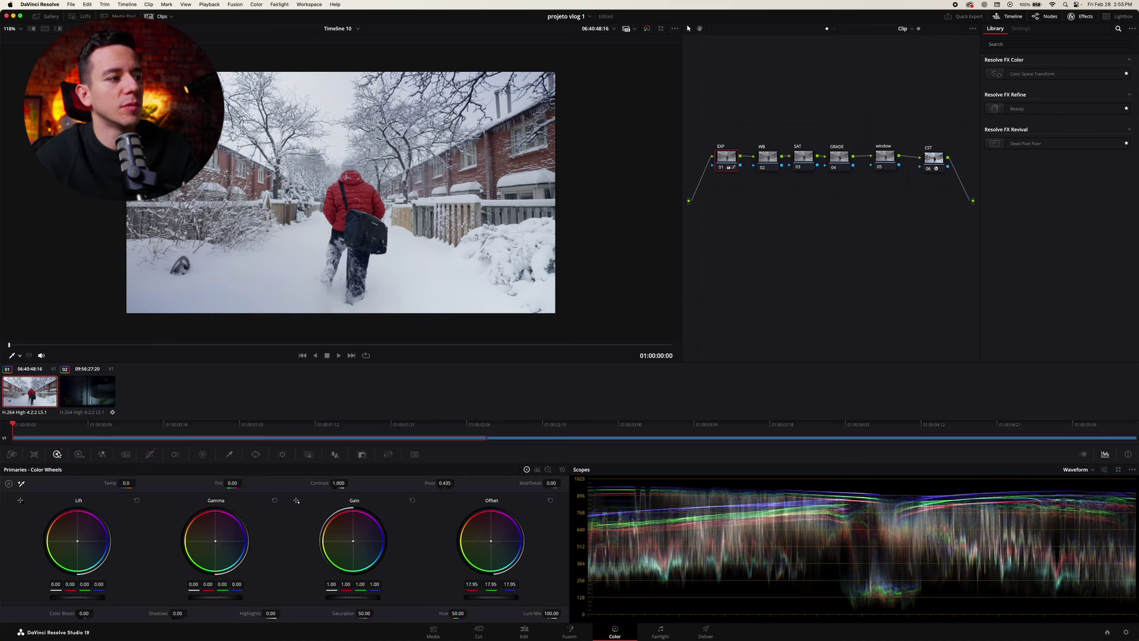
Set the WB node's temperature to 250 and raise the SAT node's saturation to about 72
left_click(773, 158)
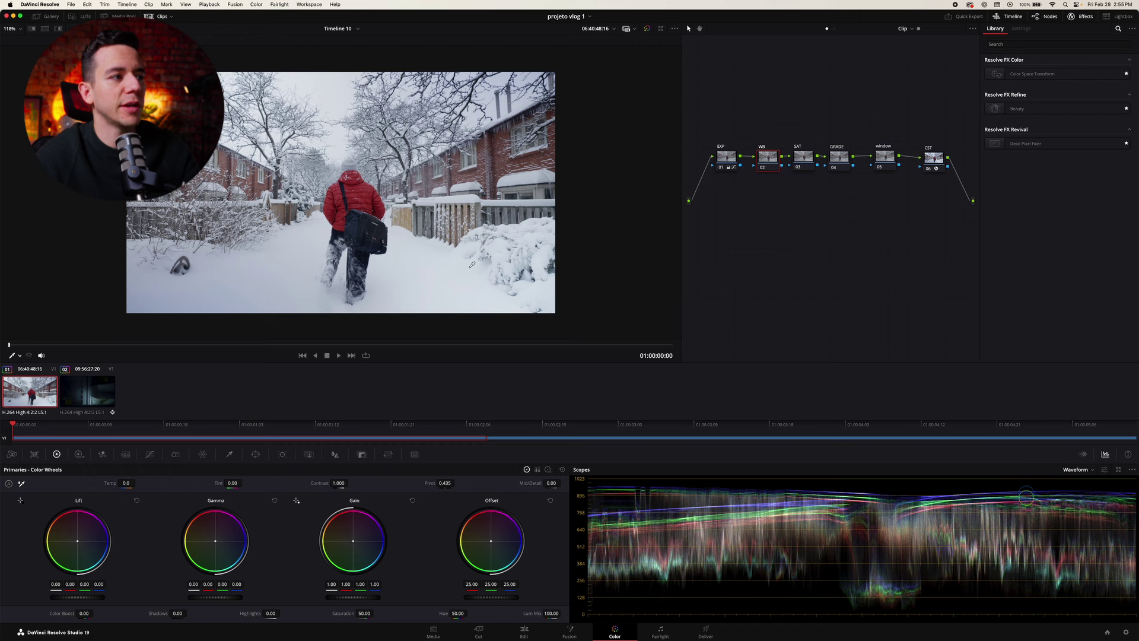
left_click(730, 163)
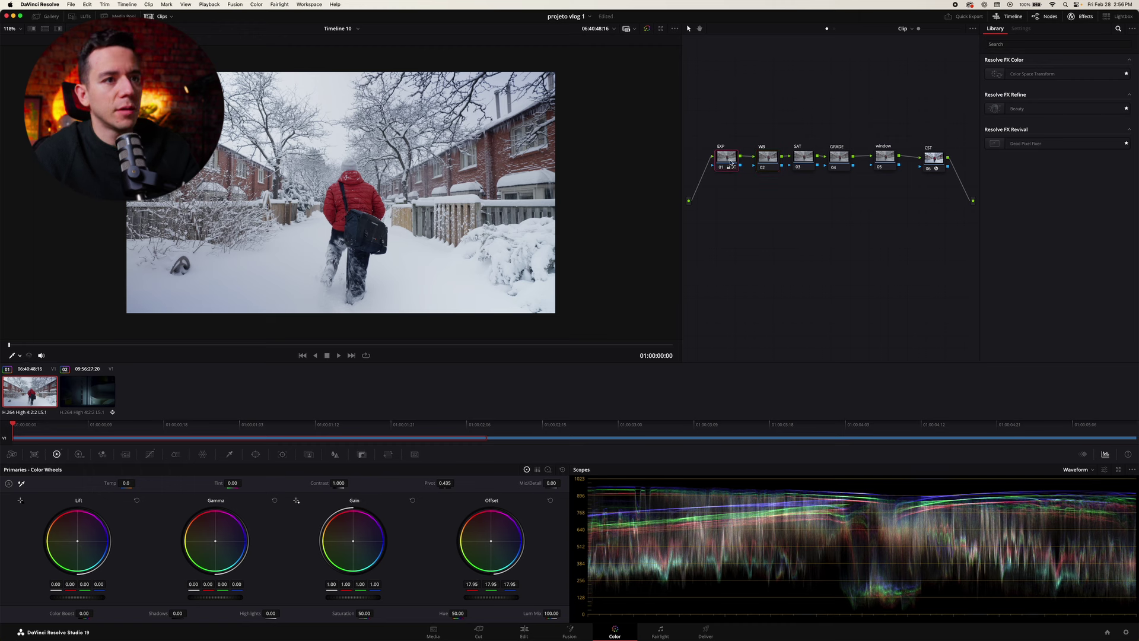
left_click(768, 160)
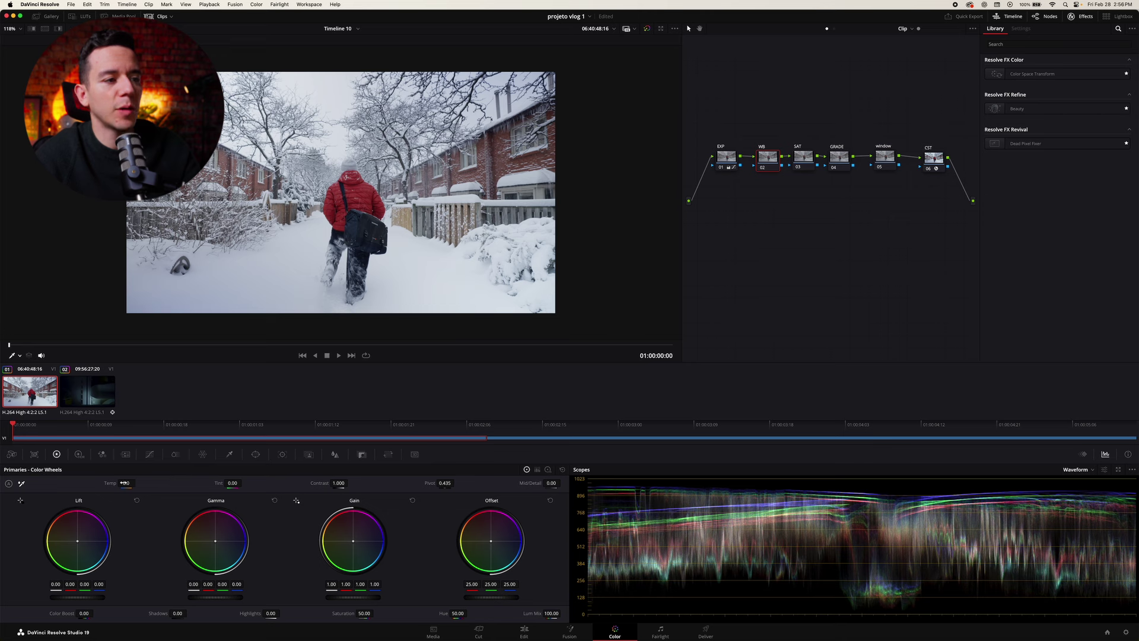
left_click_drag(126, 483, 138, 482)
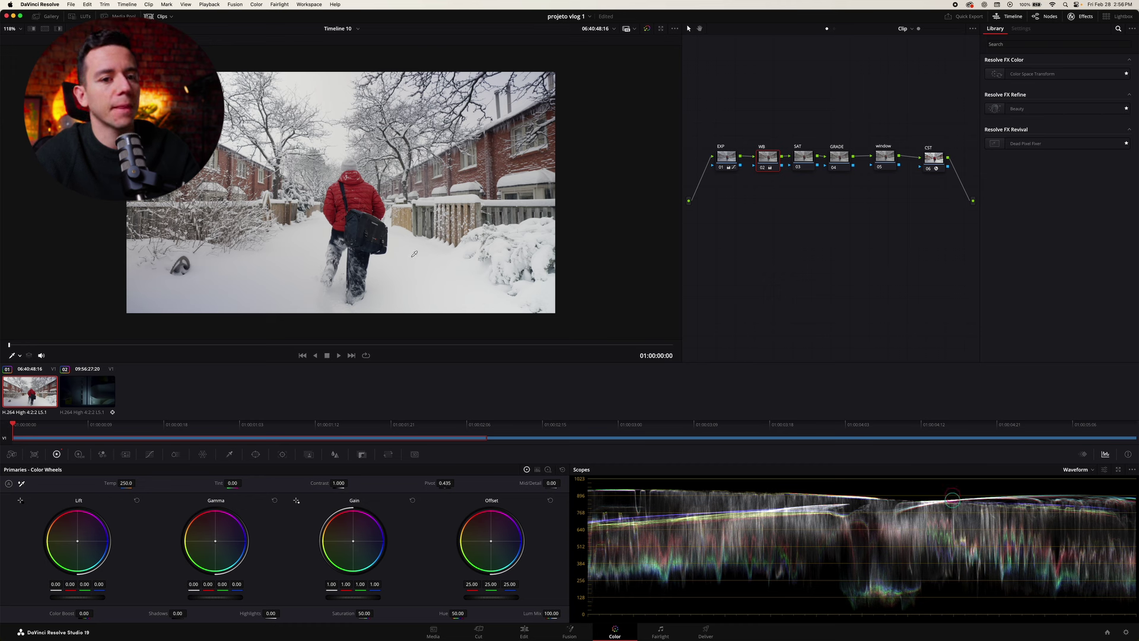
left_click(796, 155)
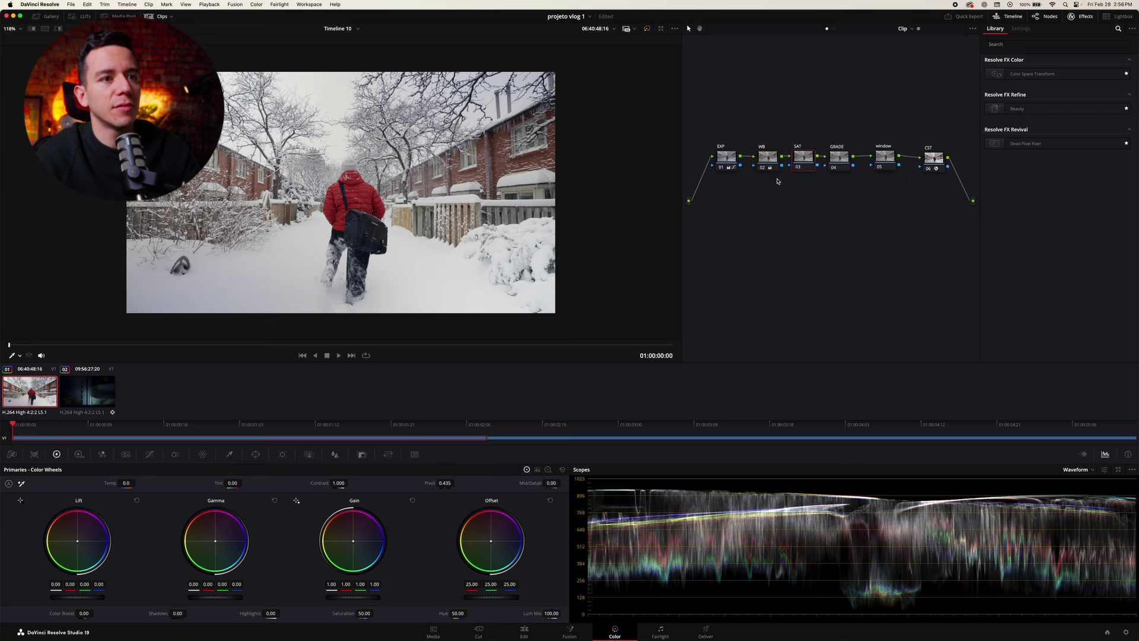
left_click_drag(350, 610, 376, 611)
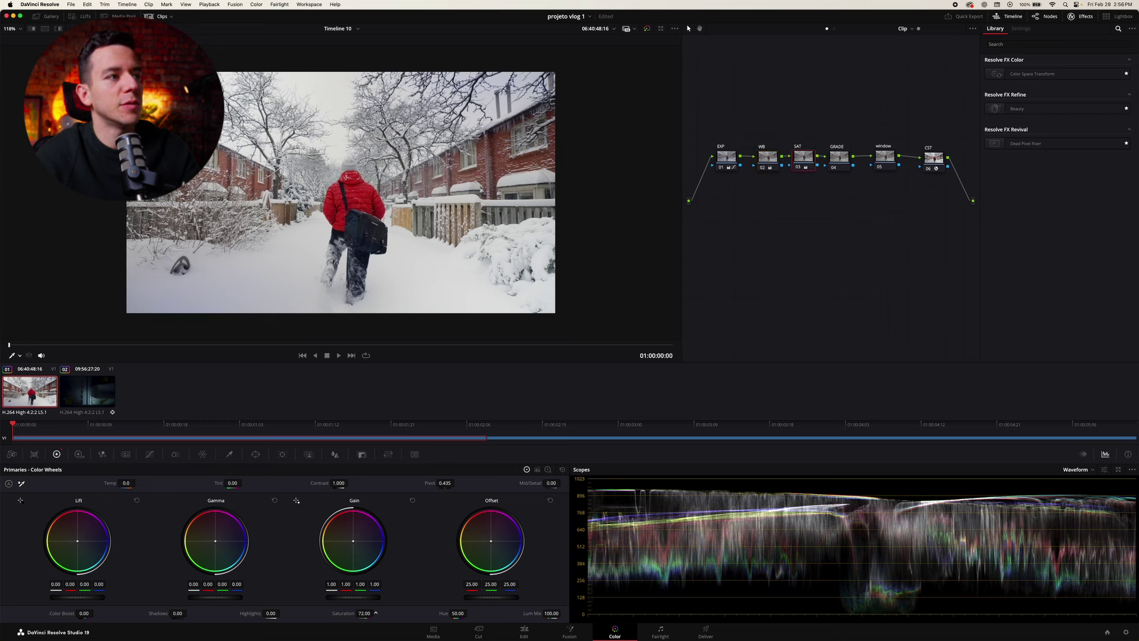
Shift the GRADE node's Offset slightly toward blue, to about 23.81, 24.93, 26.07, and switch the scope to Vectorscope
left_click(840, 159)
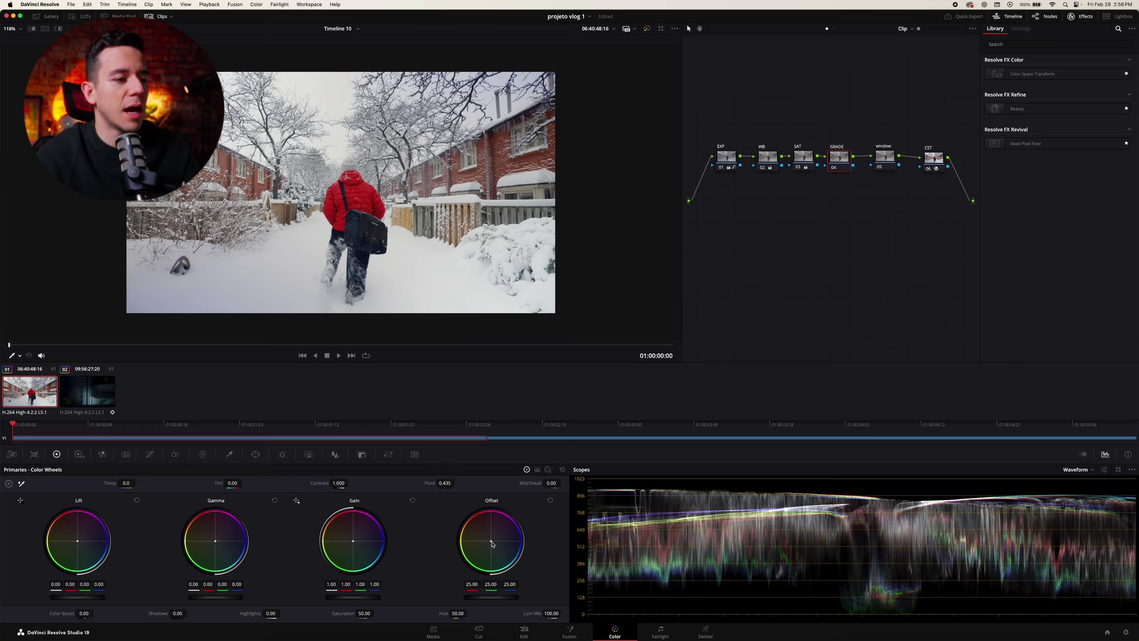
left_click_drag(492, 541, 498, 543)
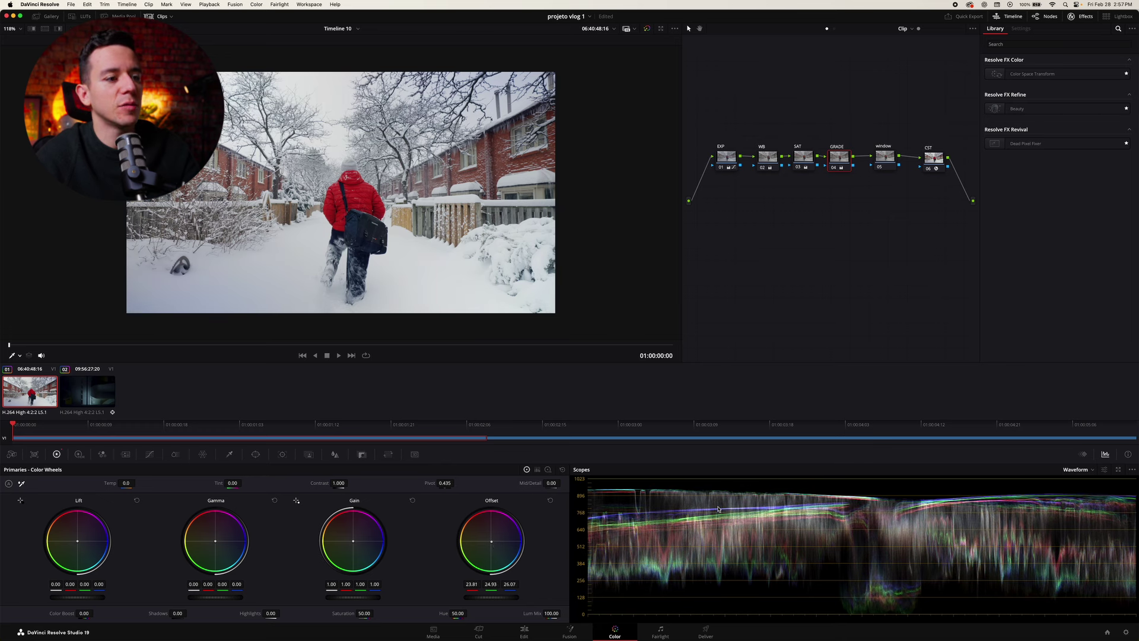
left_click(1072, 470)
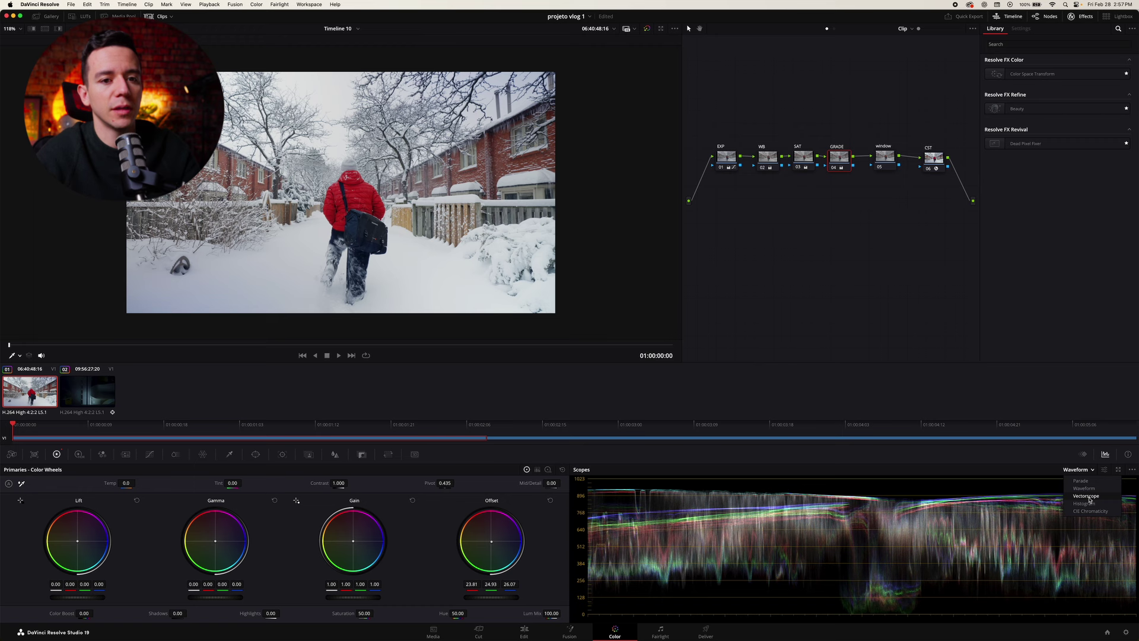
left_click(1087, 496)
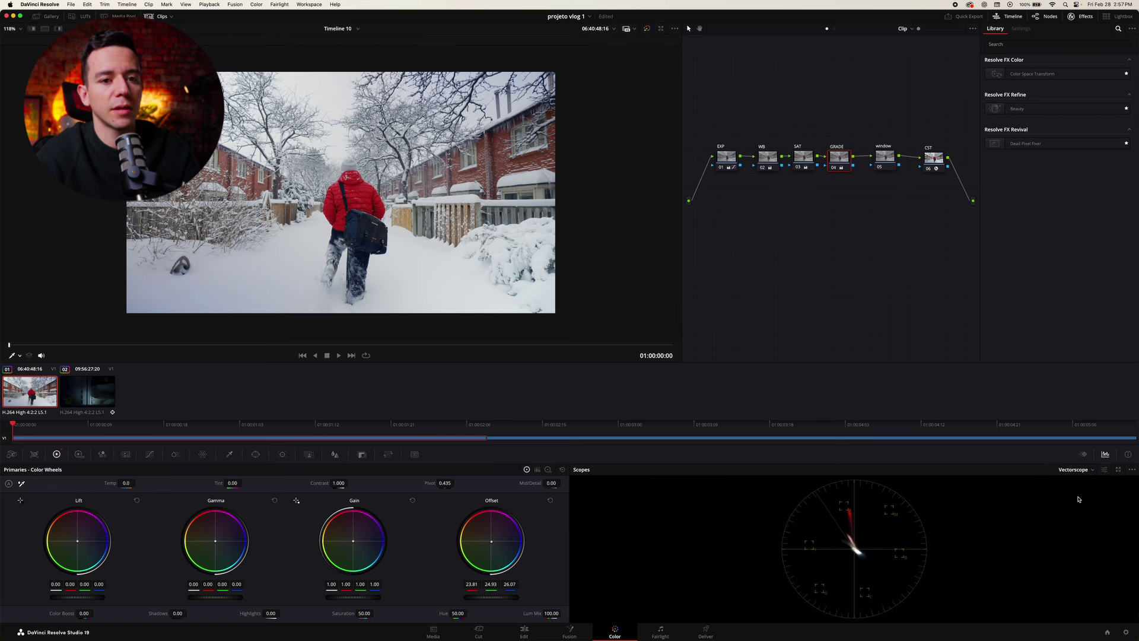
Reset and redo the GRADE node's blue Offset shift at 23.58, 24.92, 26.53, and compare the shot with the node off and on
left_click(549, 499)
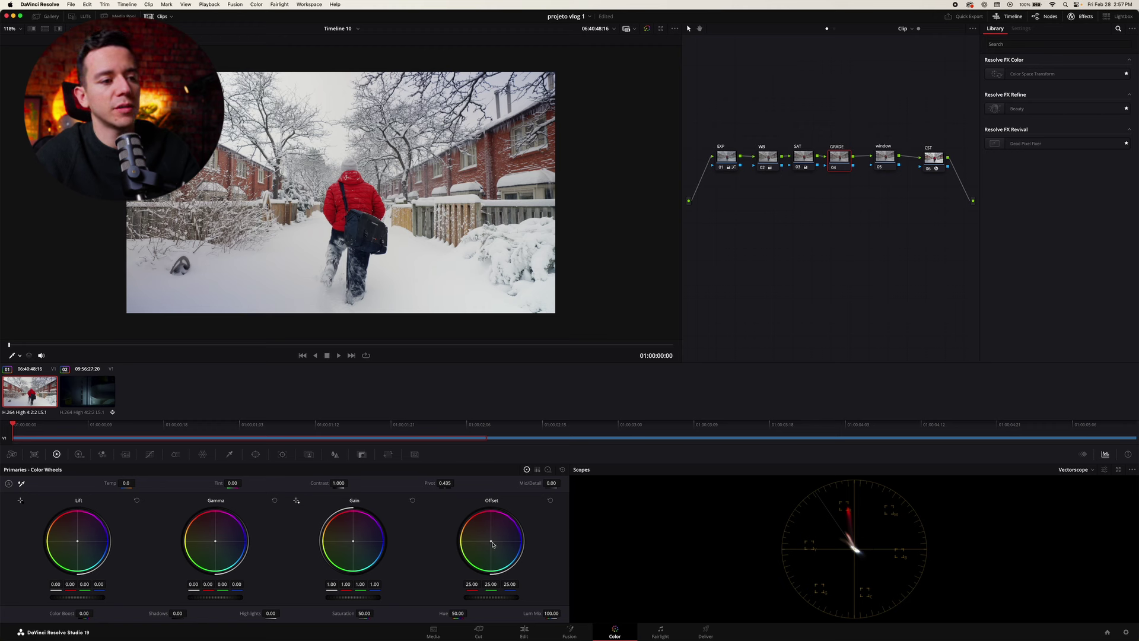
left_click_drag(491, 540, 492, 541)
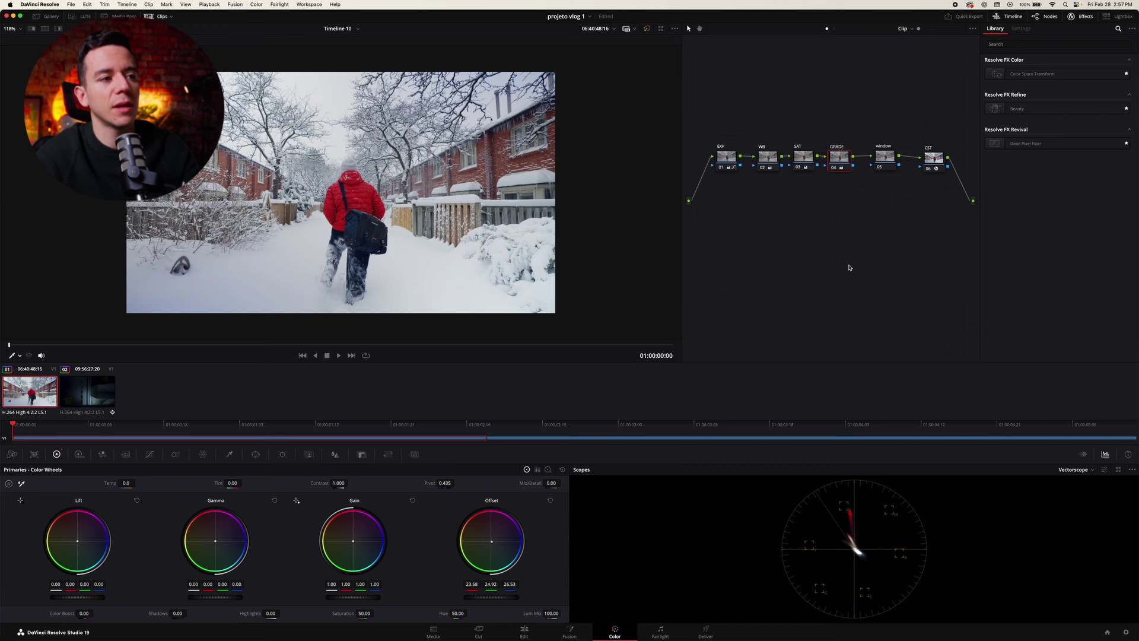
left_click(835, 168)
left_click(835, 168)
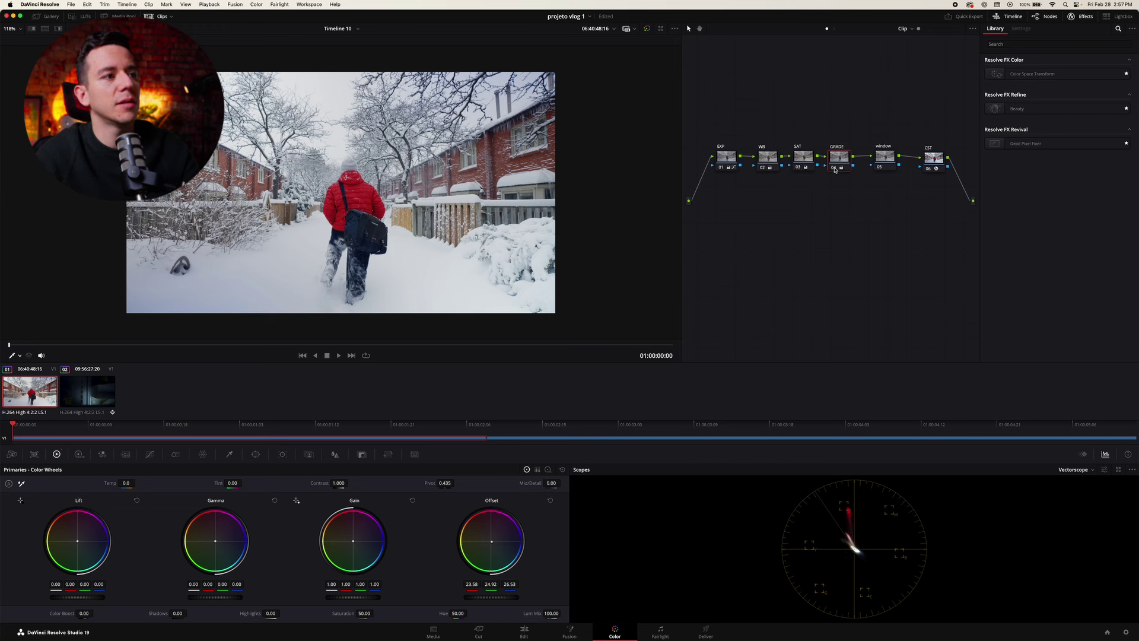
left_click(834, 169)
left_click(835, 169)
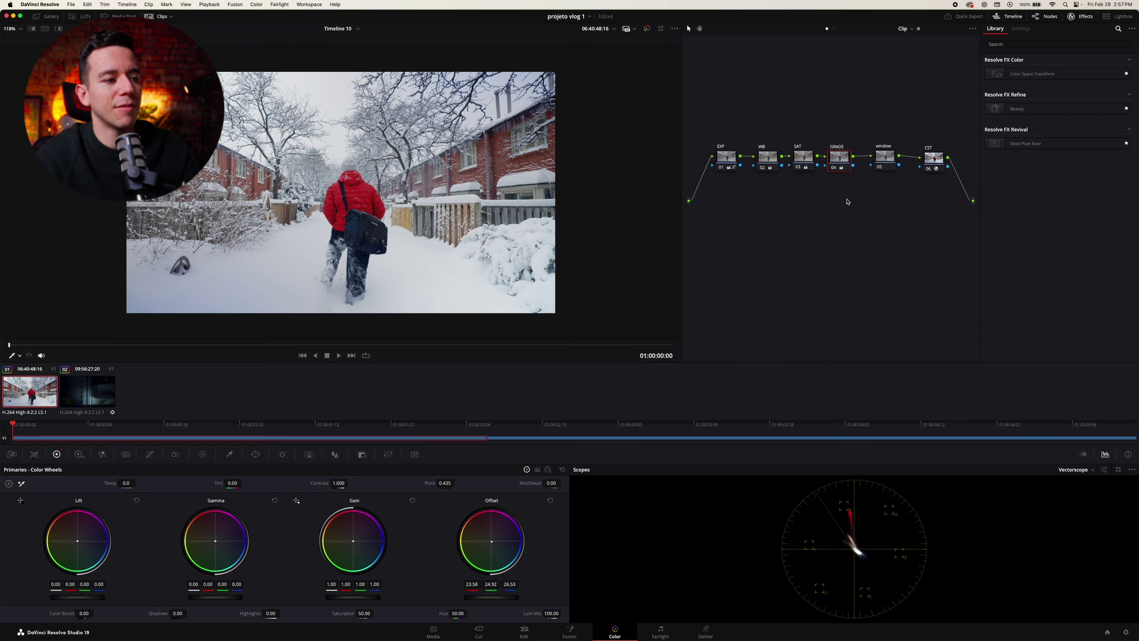
Add a circular window on the window node, soften its edge to 6.51 and stretch it into a tall oval around the walking man
left_click(891, 160)
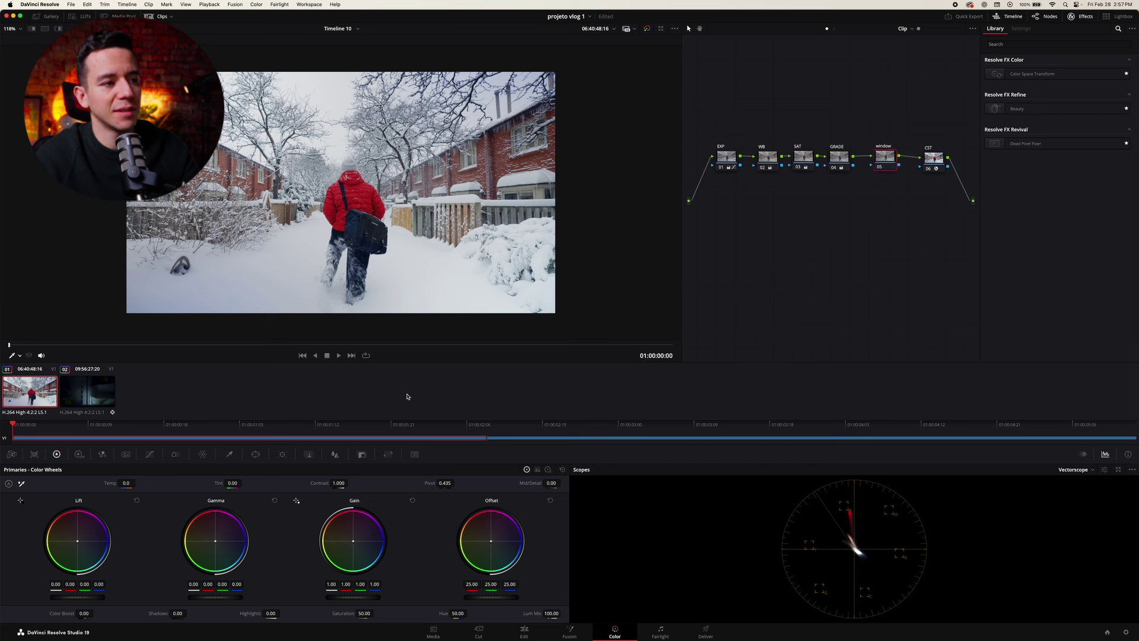
left_click(255, 454)
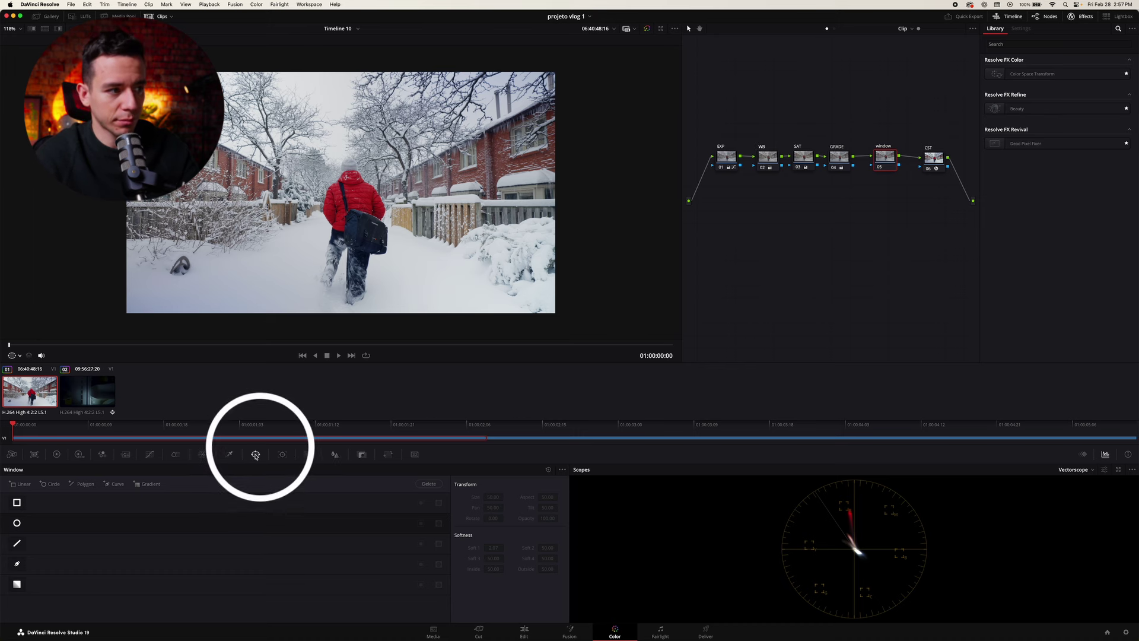
left_click(17, 523)
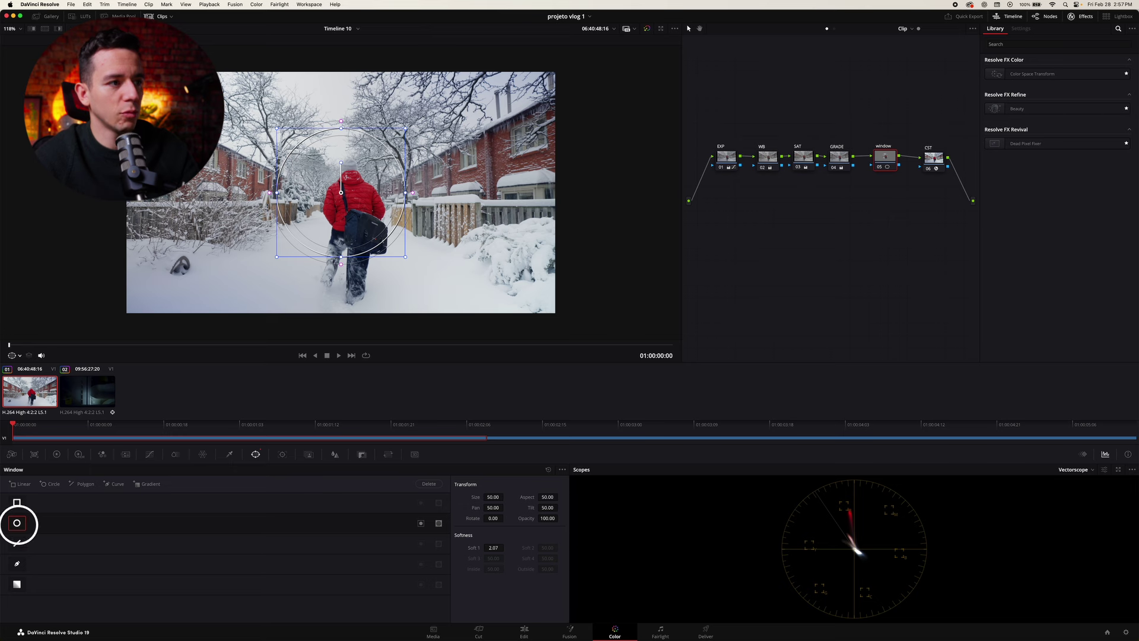
left_click_drag(413, 192, 433, 198)
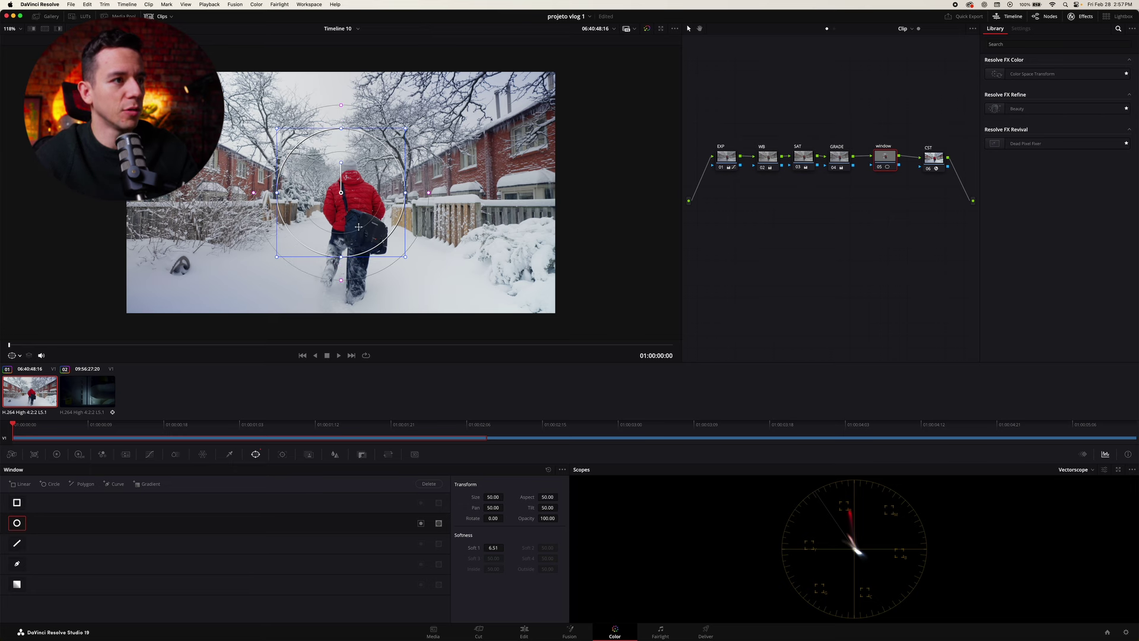
left_click_drag(341, 257, 351, 289)
left_click_drag(351, 218, 362, 232)
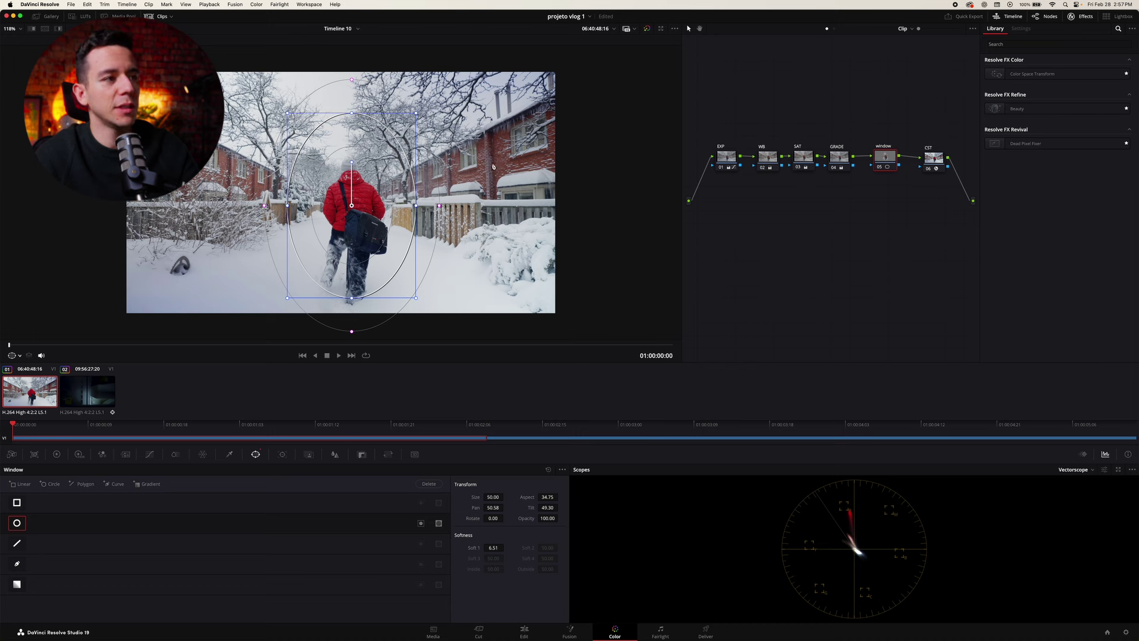
left_click_drag(377, 207, 361, 208)
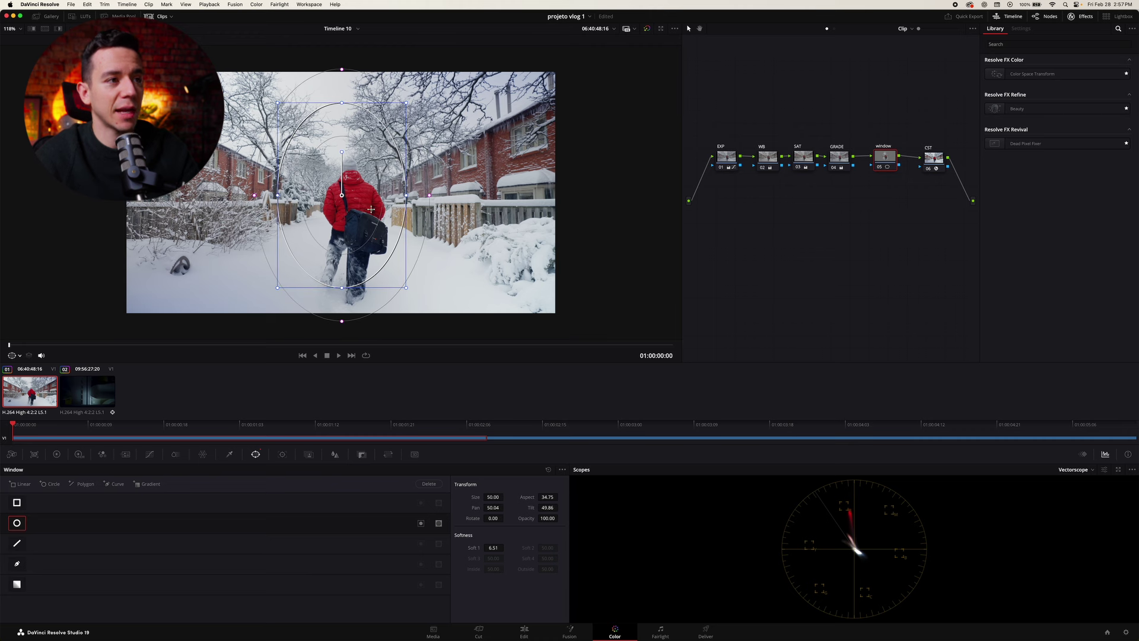
Invert the circular window so the window node affects the area around the man
left_click(421, 523)
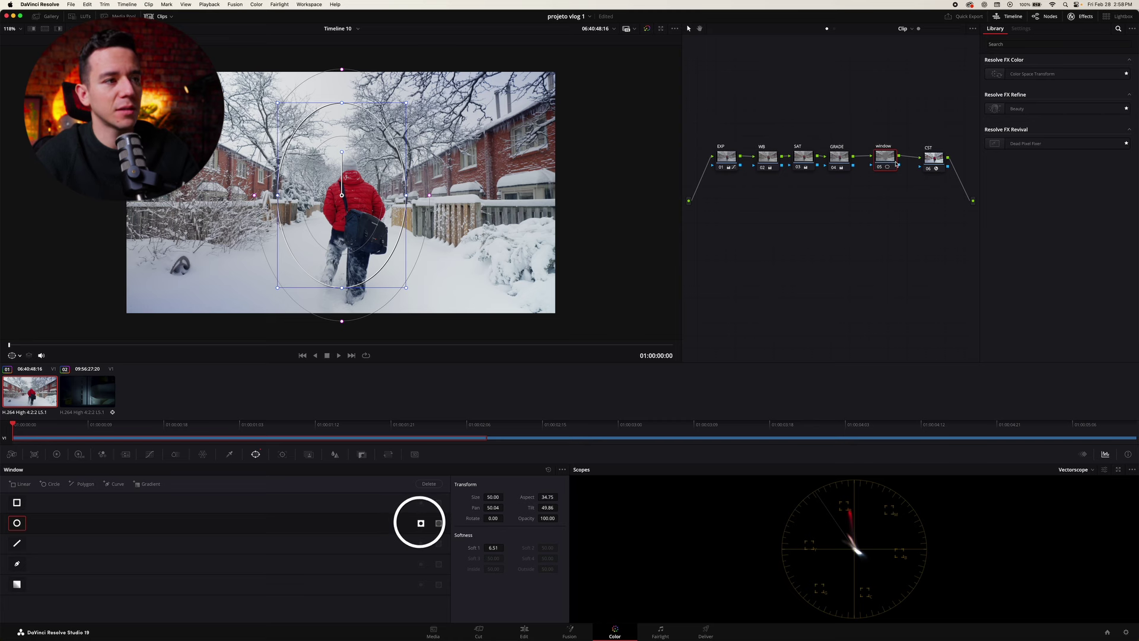
left_click(421, 523)
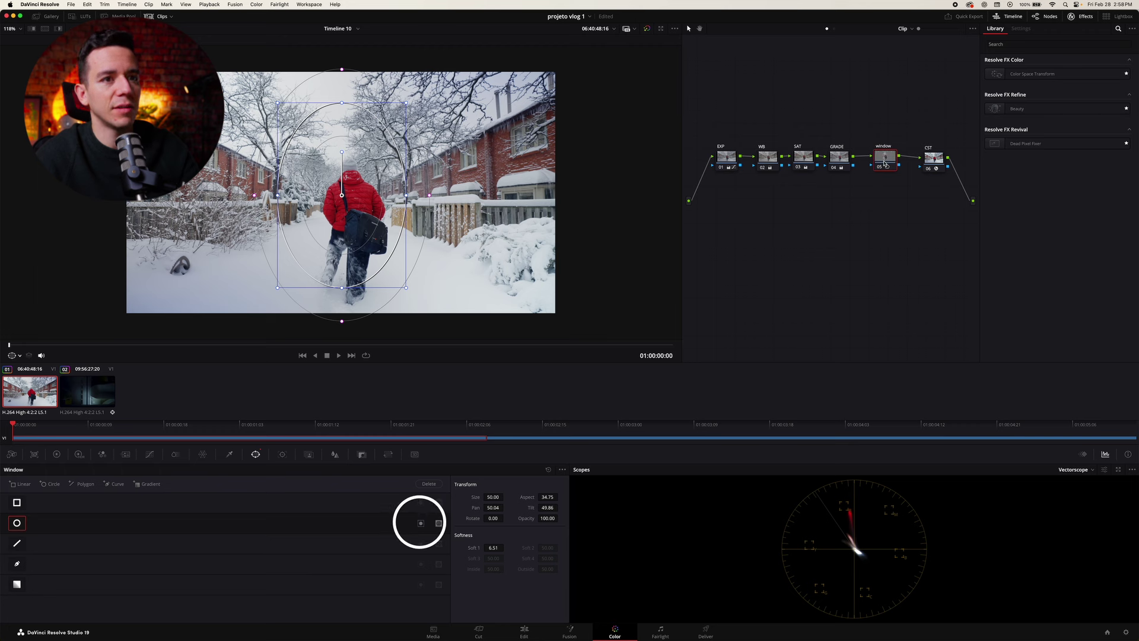
left_click(420, 523)
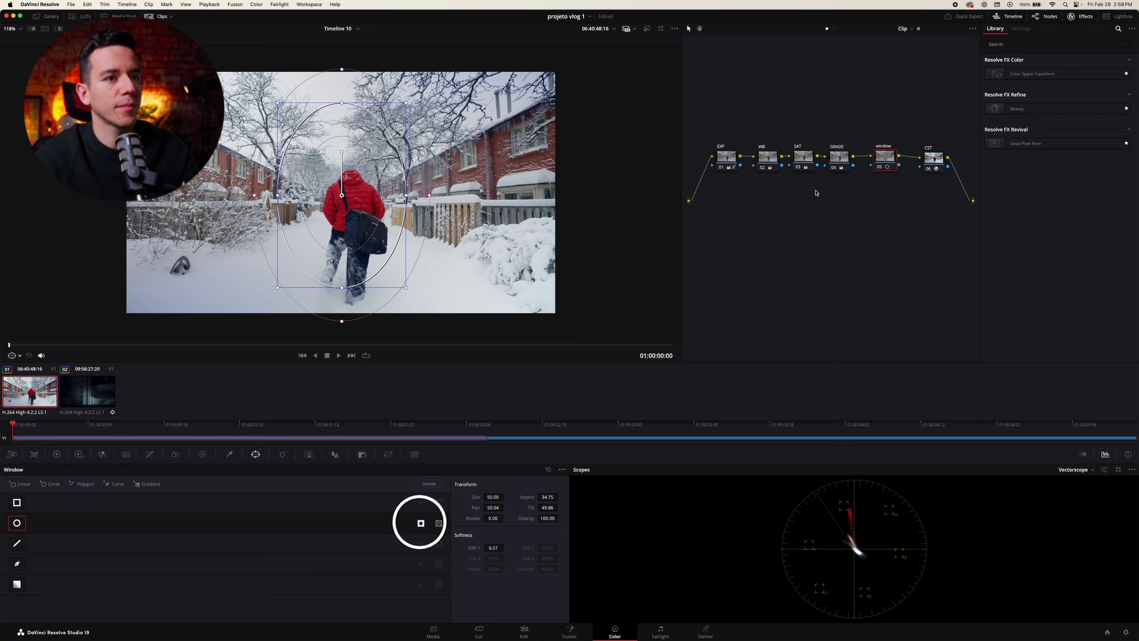
Try a different saturation on the window node's surrounding area and reset it to 50
left_click(57, 454)
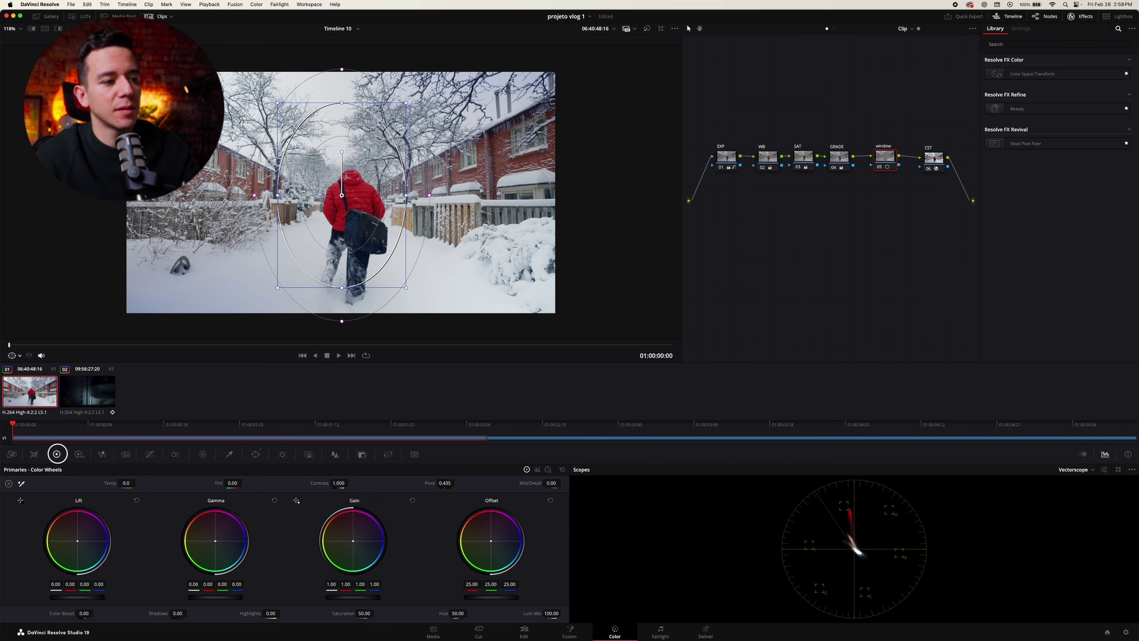
mouse_move(365, 613)
left_mouse_down()
mouse_move(305, 613)
mouse_move(409, 614)
left_mouse_up()
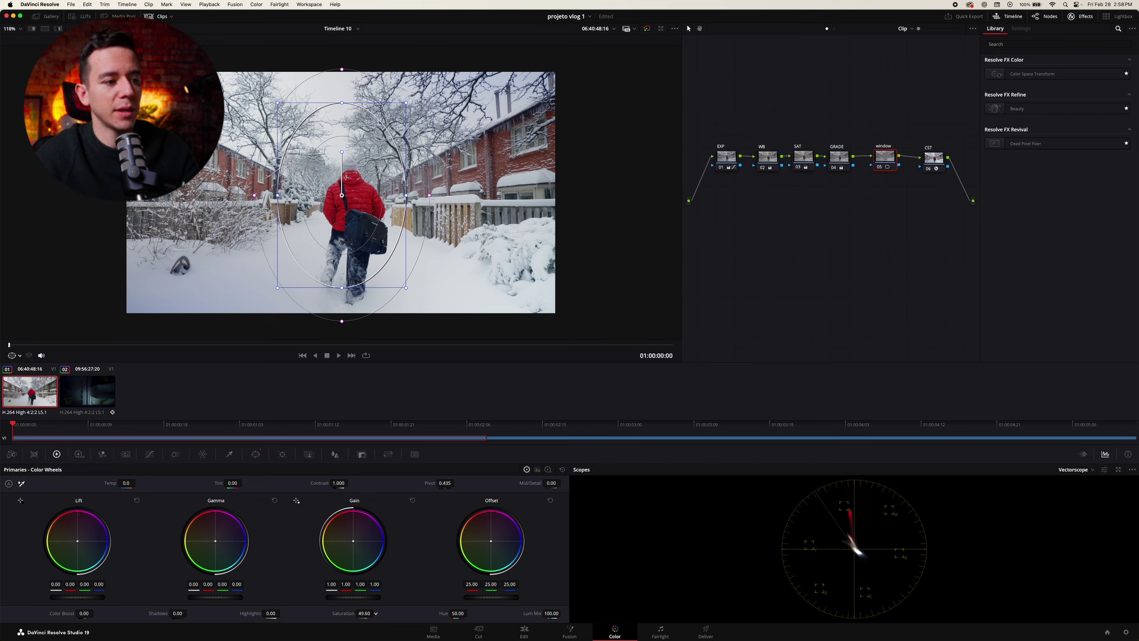
double_click(343, 613)
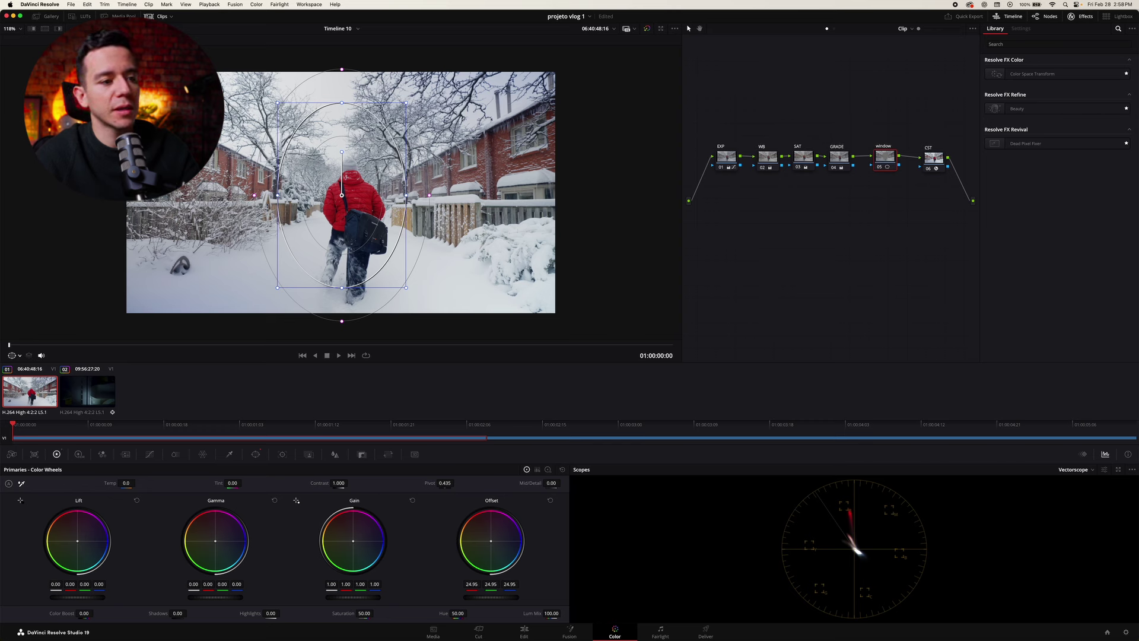
Darken the area around the man by testing the window node's Offset at 1.15, resetting it and lowering it to 17.00 against the Waveform scope
left_click_drag(491, 598, 405, 597)
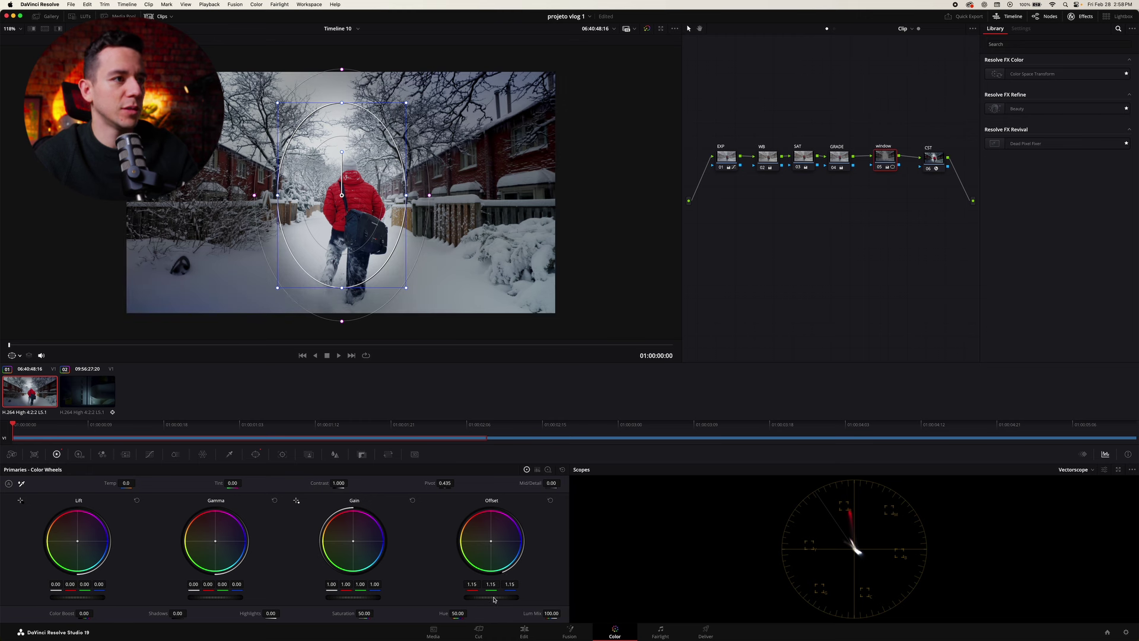
left_click(551, 501)
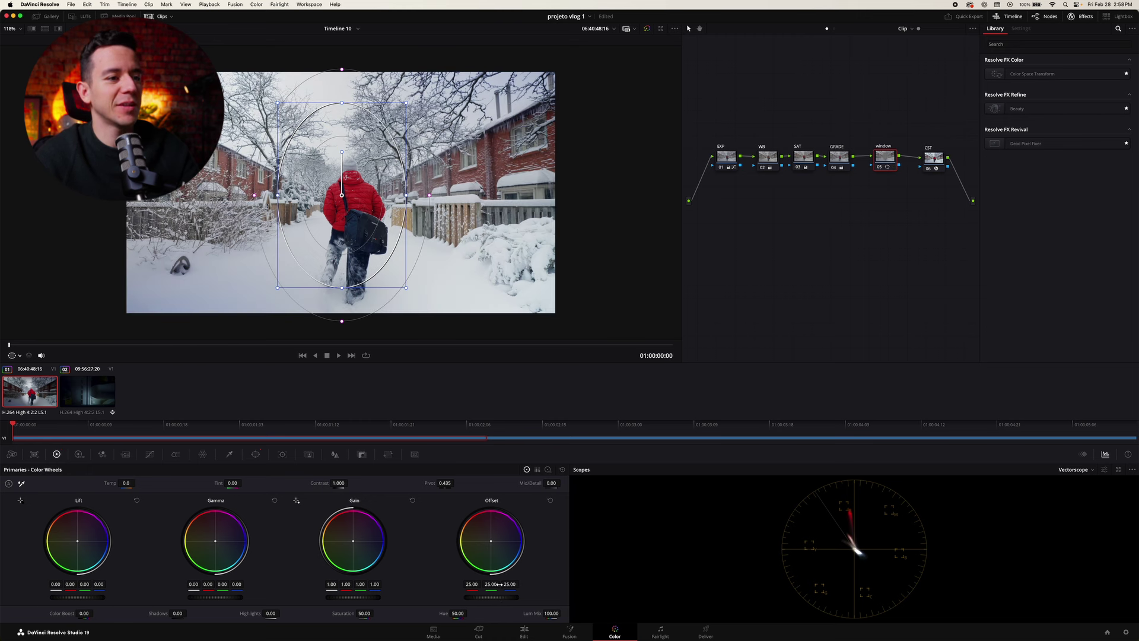
left_click_drag(492, 597, 481, 597)
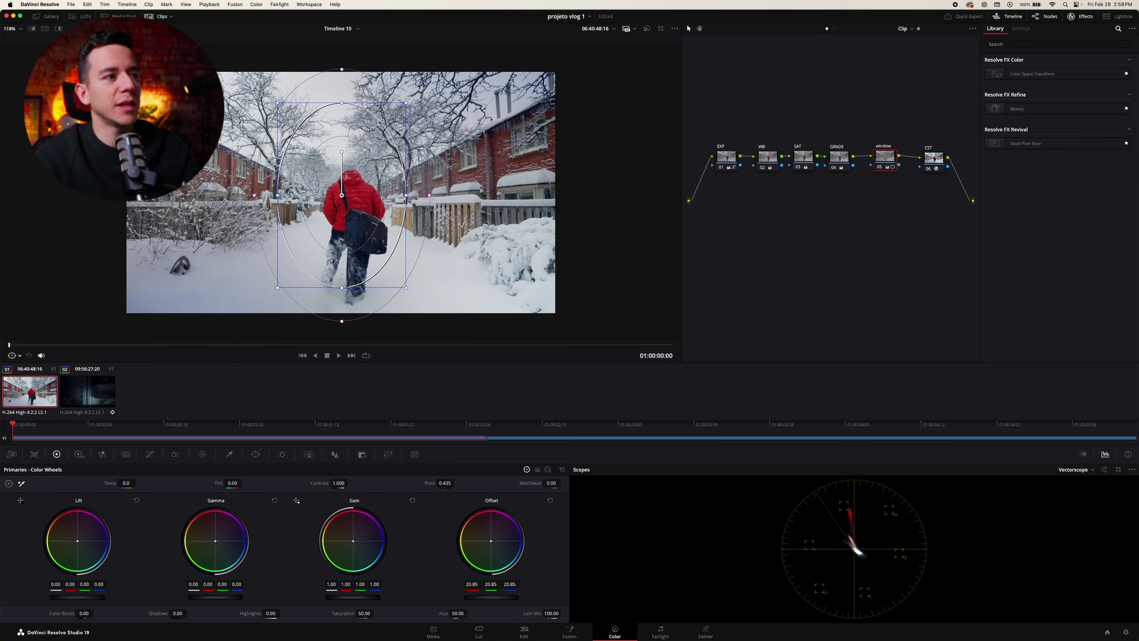
left_click(1075, 469)
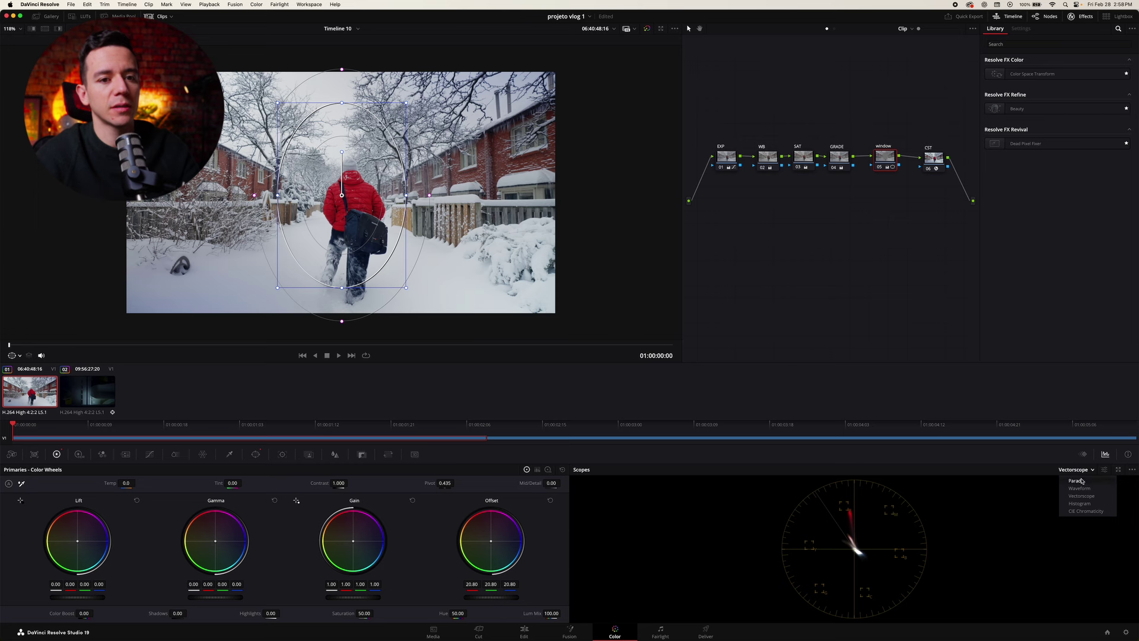
left_click(1075, 483)
left_click_drag(490, 597, 476, 597)
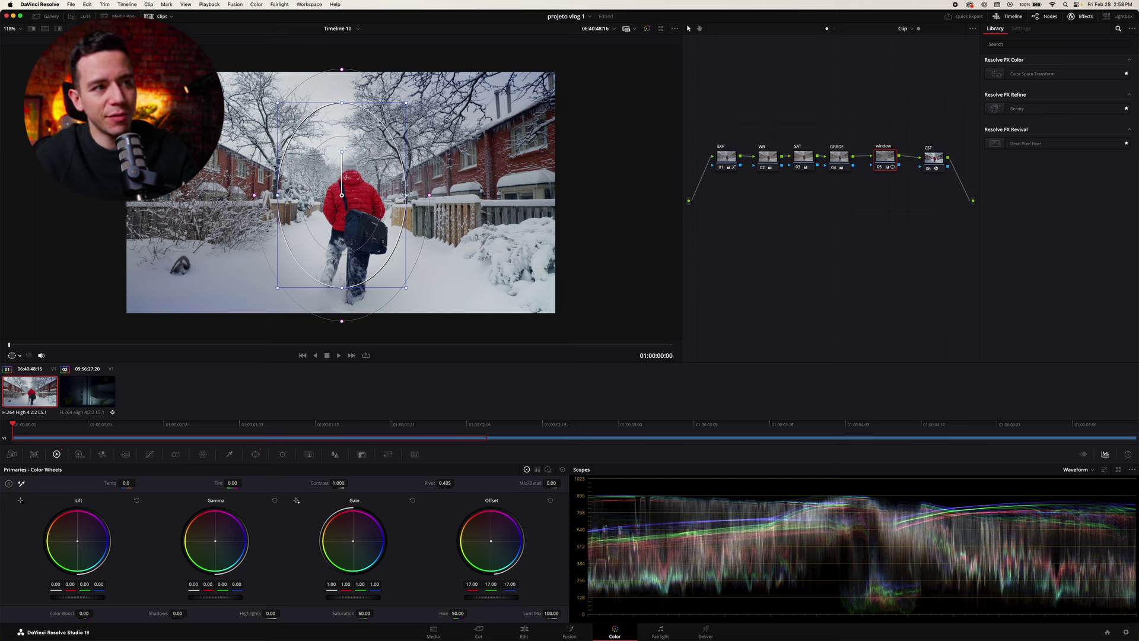
Narrow the oval window slightly around the walking man and turn off its on-screen outline
left_click_drag(406, 195, 372, 209)
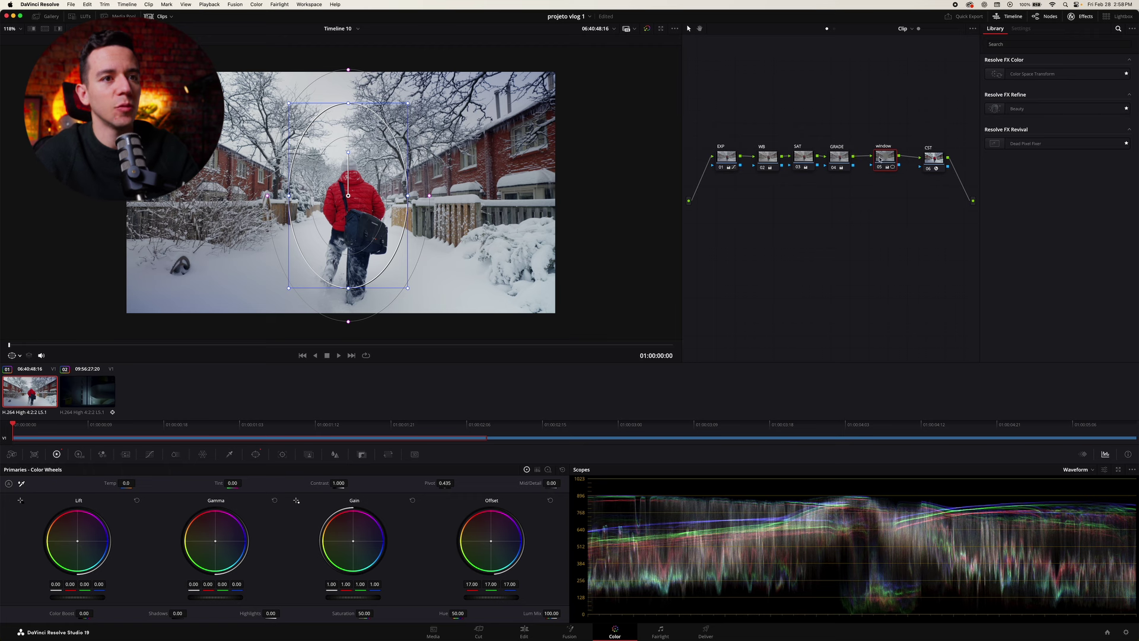
left_click(18, 356)
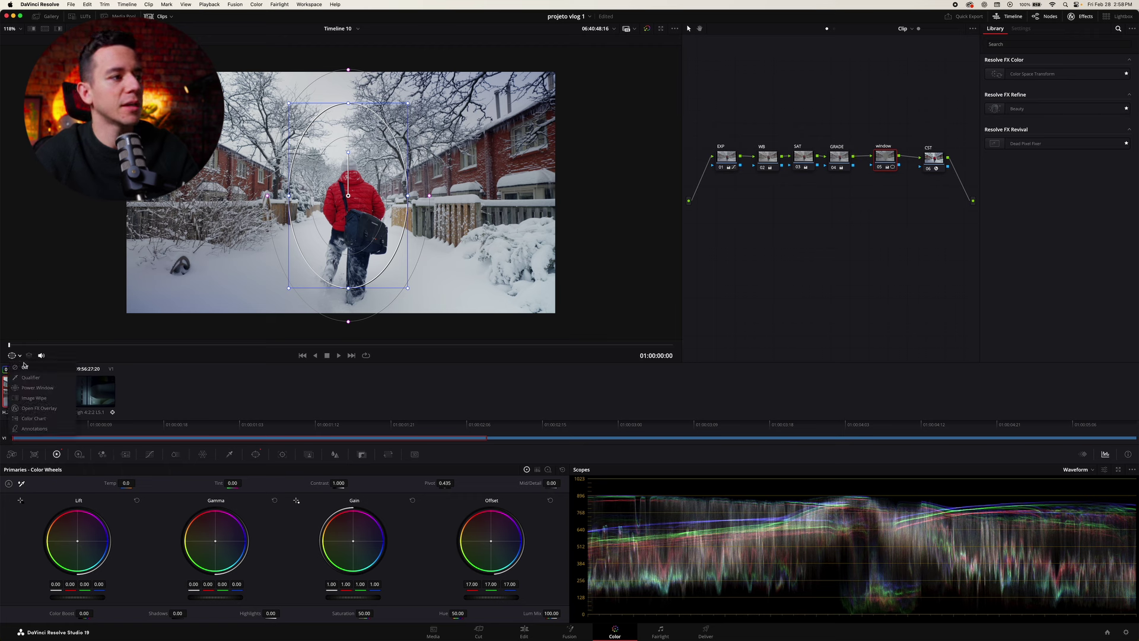
Compare the snowy street shot with the window node off and on, and play the timeline
left_click(880, 167)
left_click(880, 168)
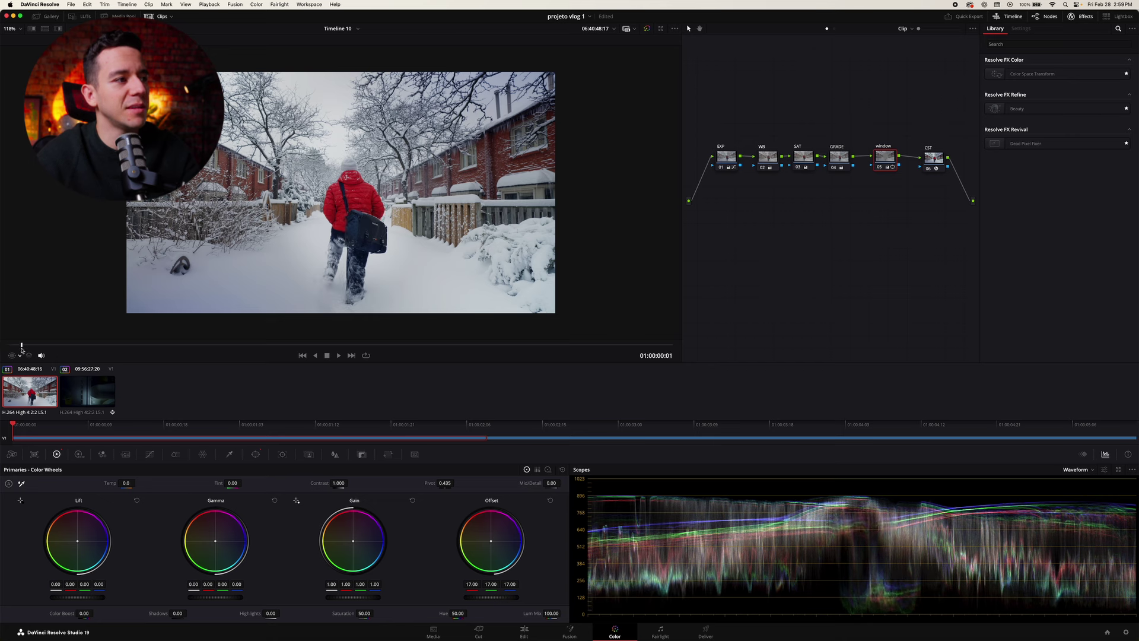
key("space")
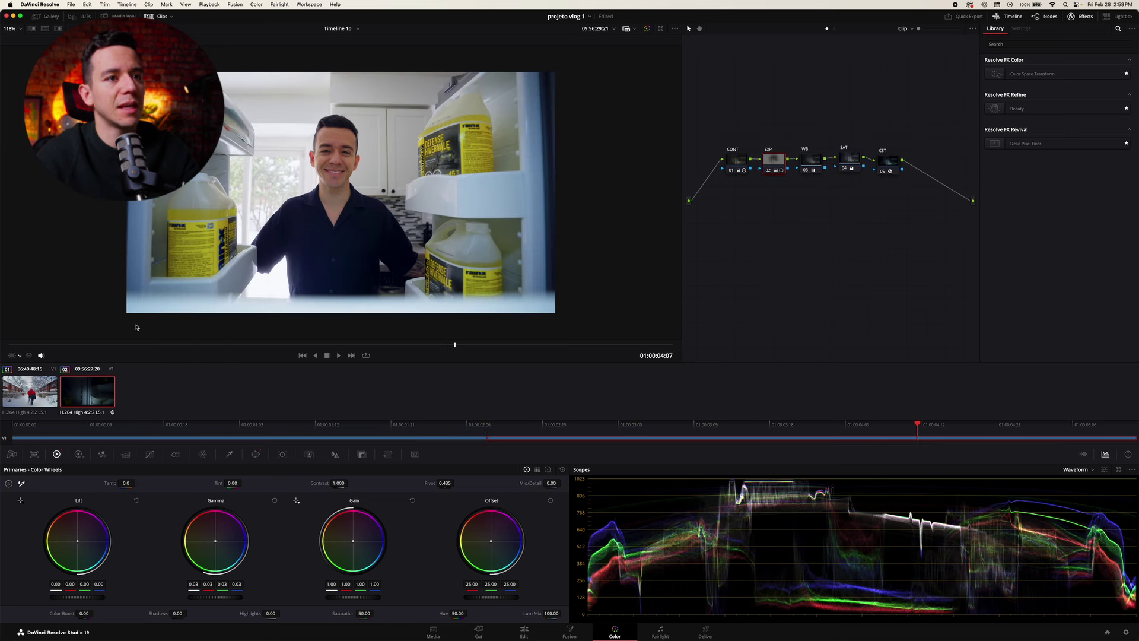
Show the Power Window outline on the fridge clip and compare the shot with its EXP node off and on
left_click(20, 356)
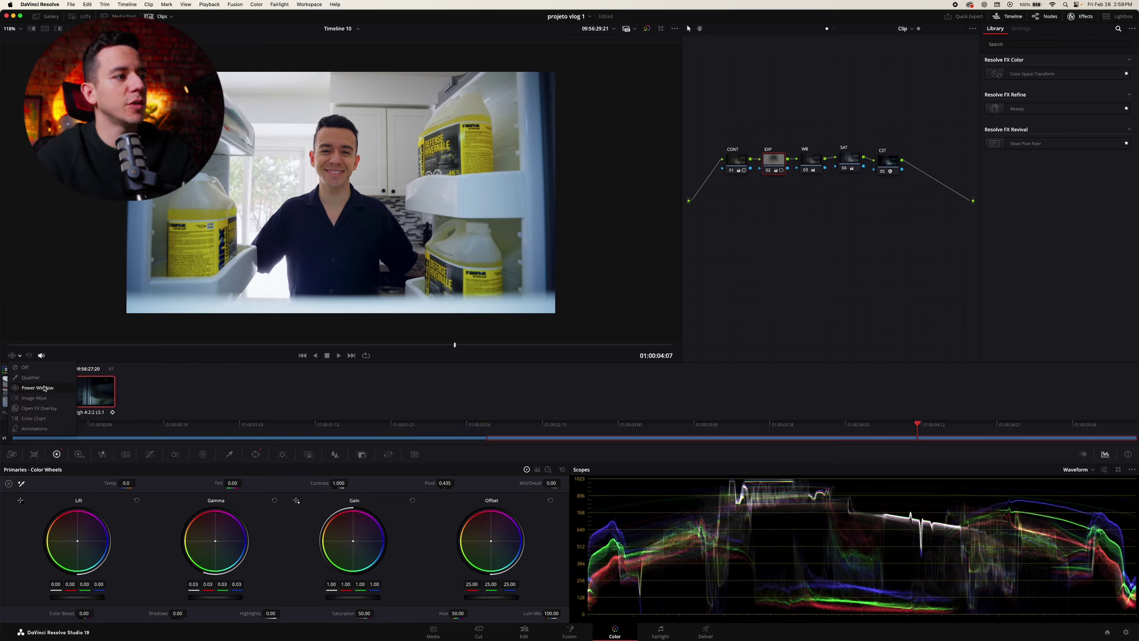
left_click(37, 388)
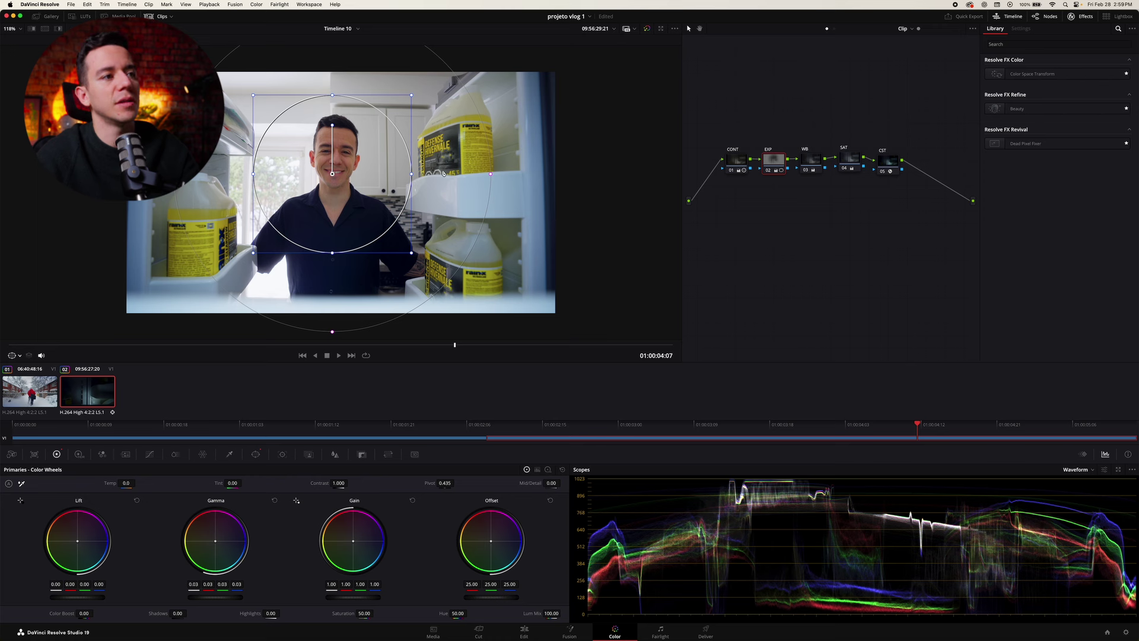
left_click(765, 174)
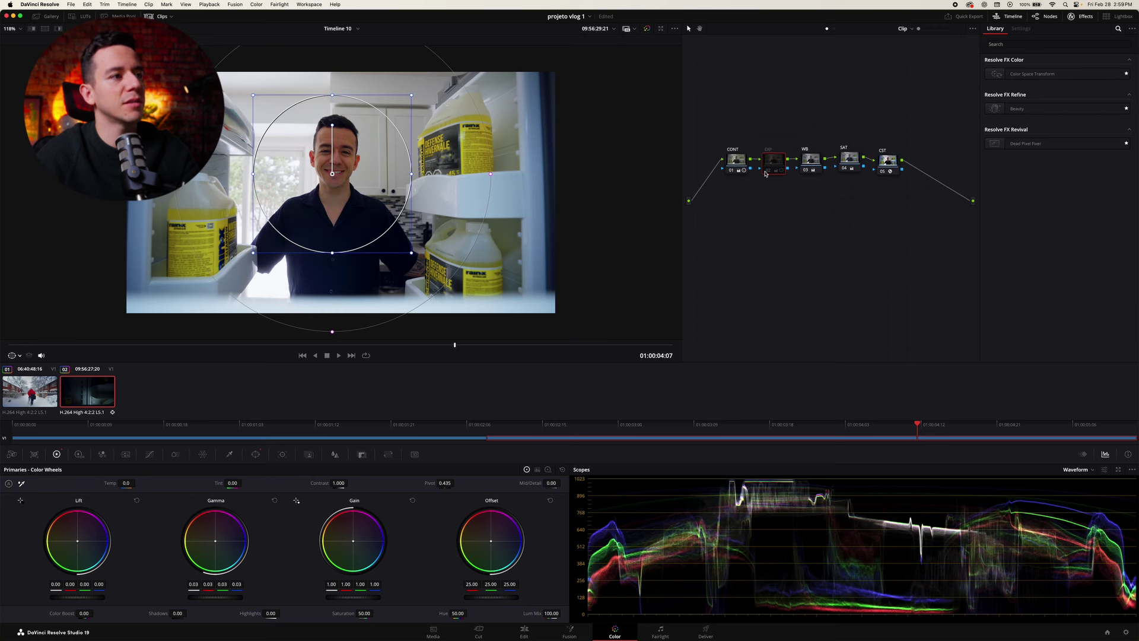
left_click(765, 173)
left_click(765, 173)
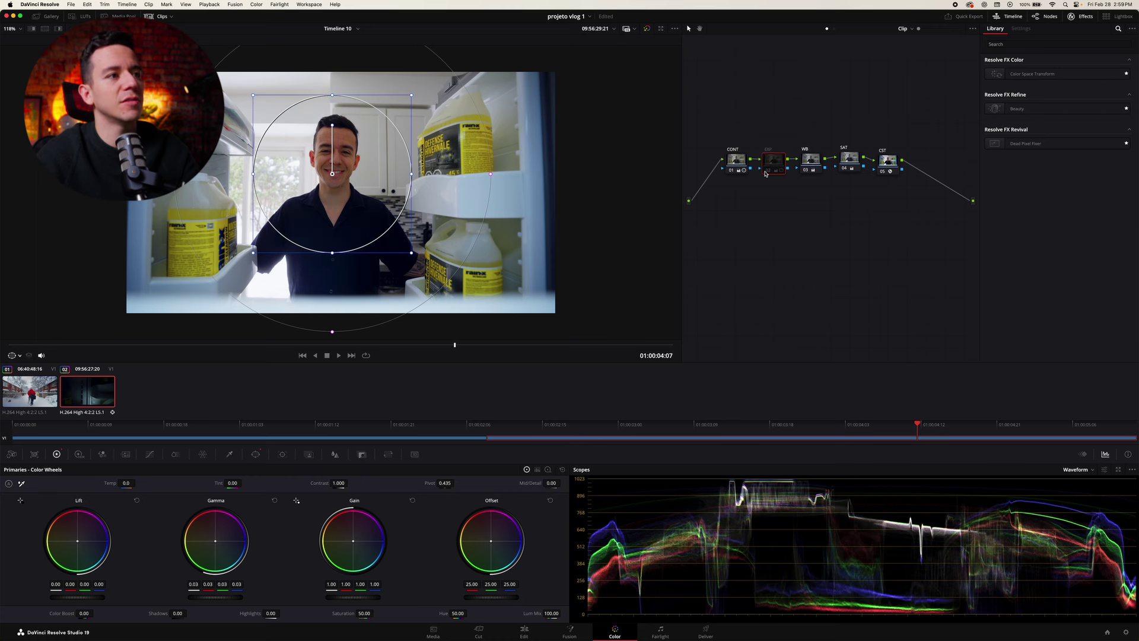
left_click(765, 173)
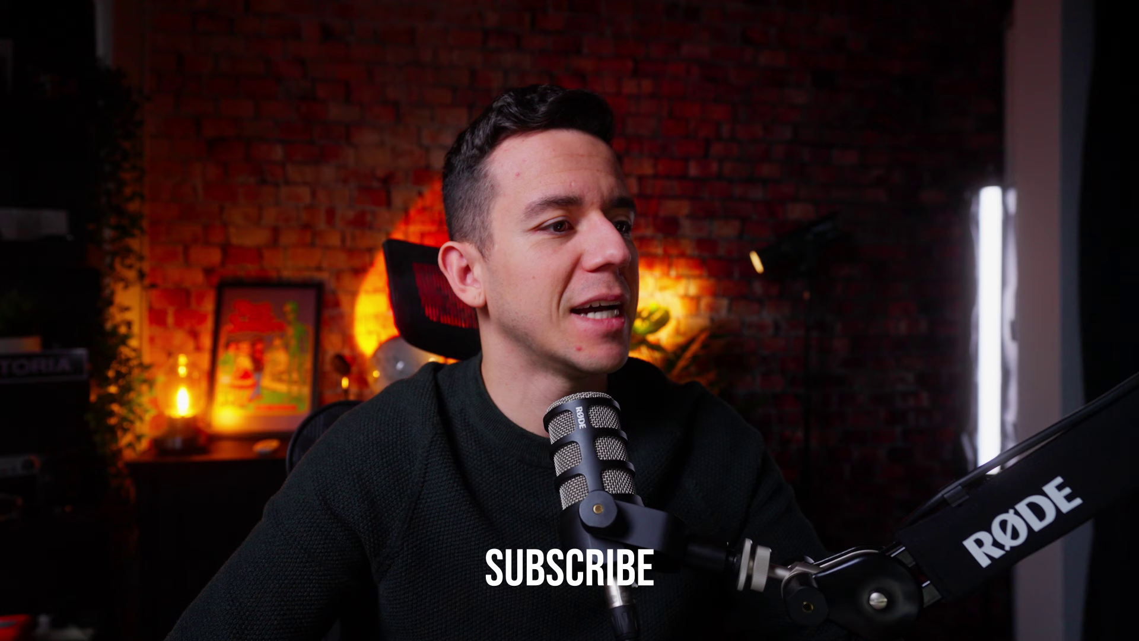